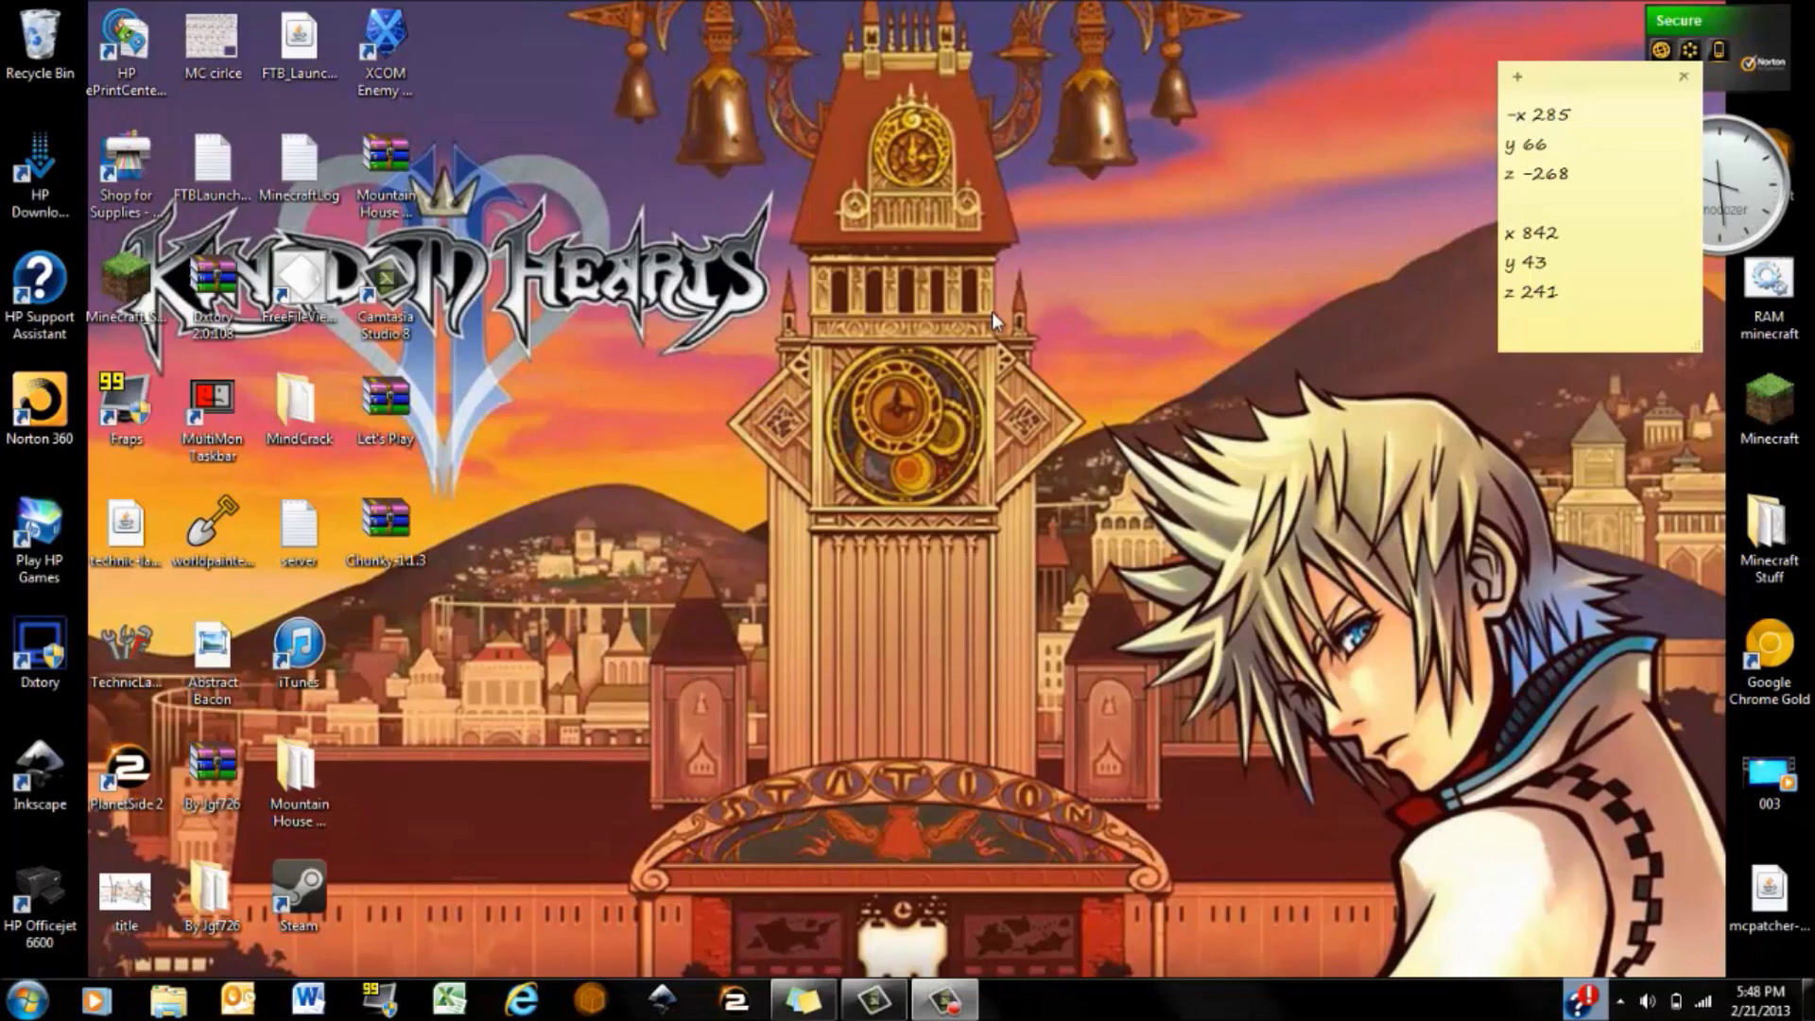
Open the MindCrack desktop folder, then minimize its window to reveal the desktop
{"action": "left_click", "coordinate": [293, 413]}
{"action": "double_click", "coordinate": [293, 413]}
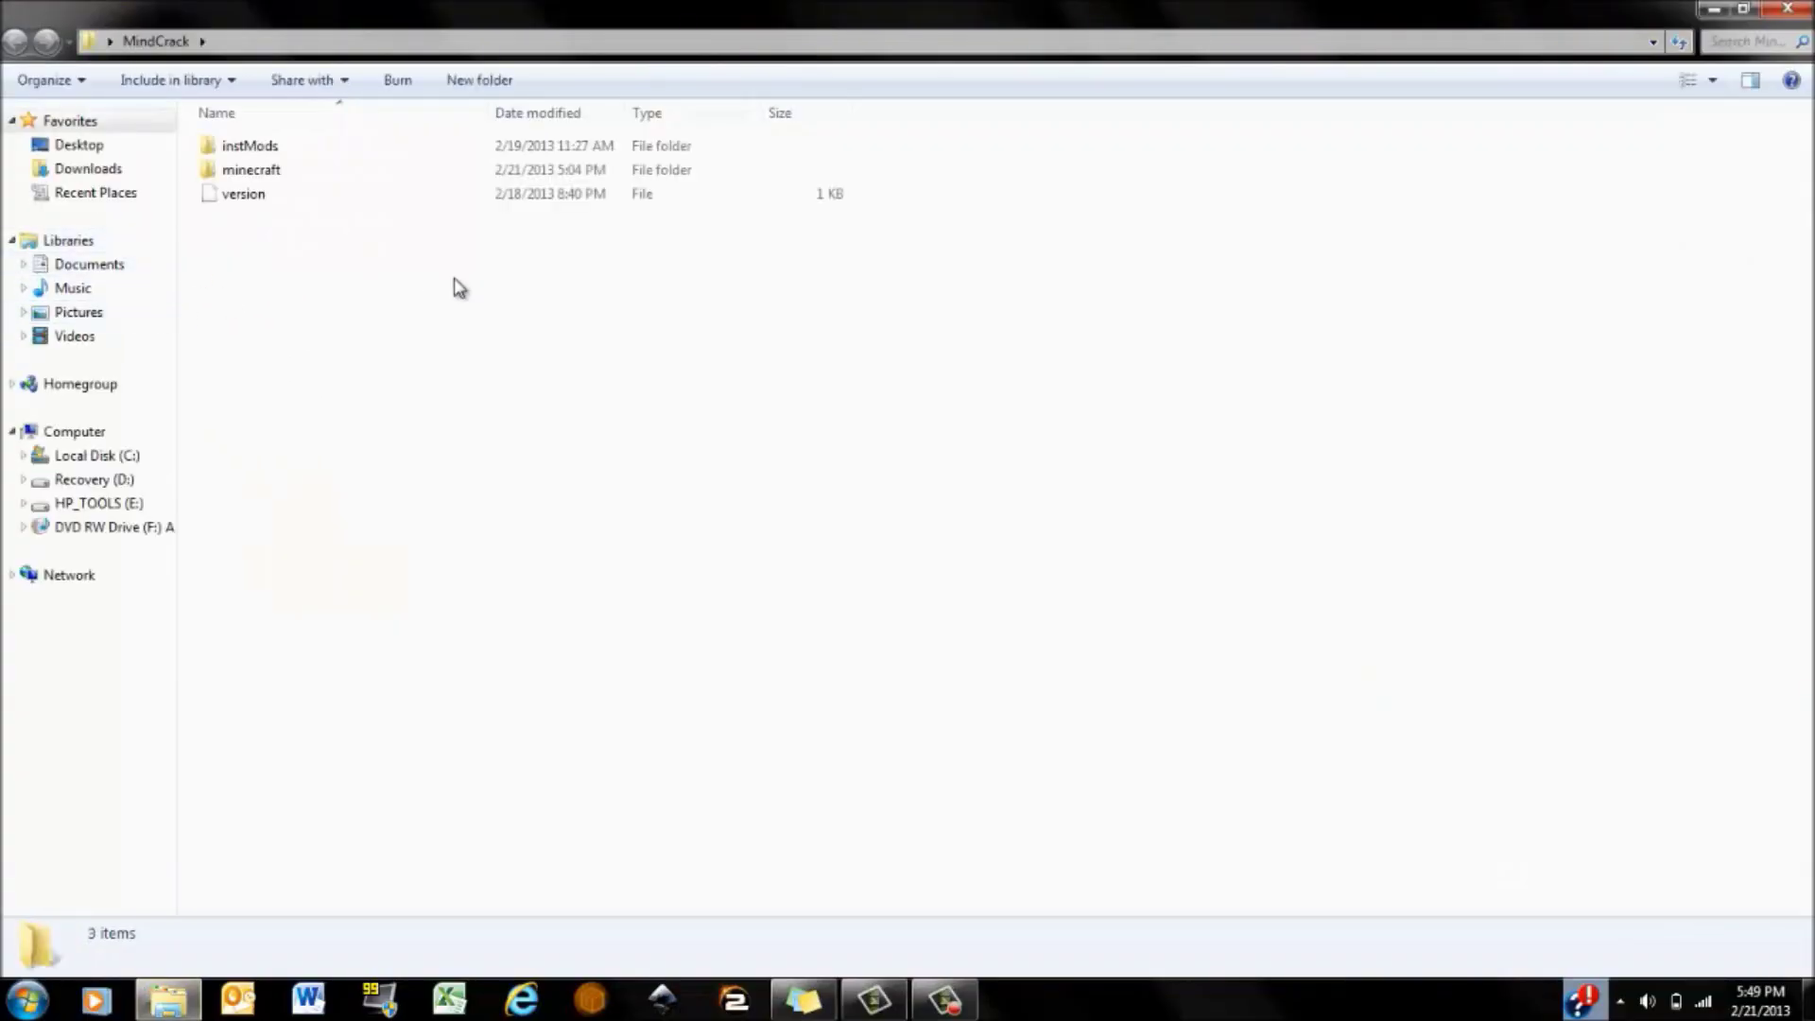
{"action": "left_click", "coordinate": [1713, 9]}
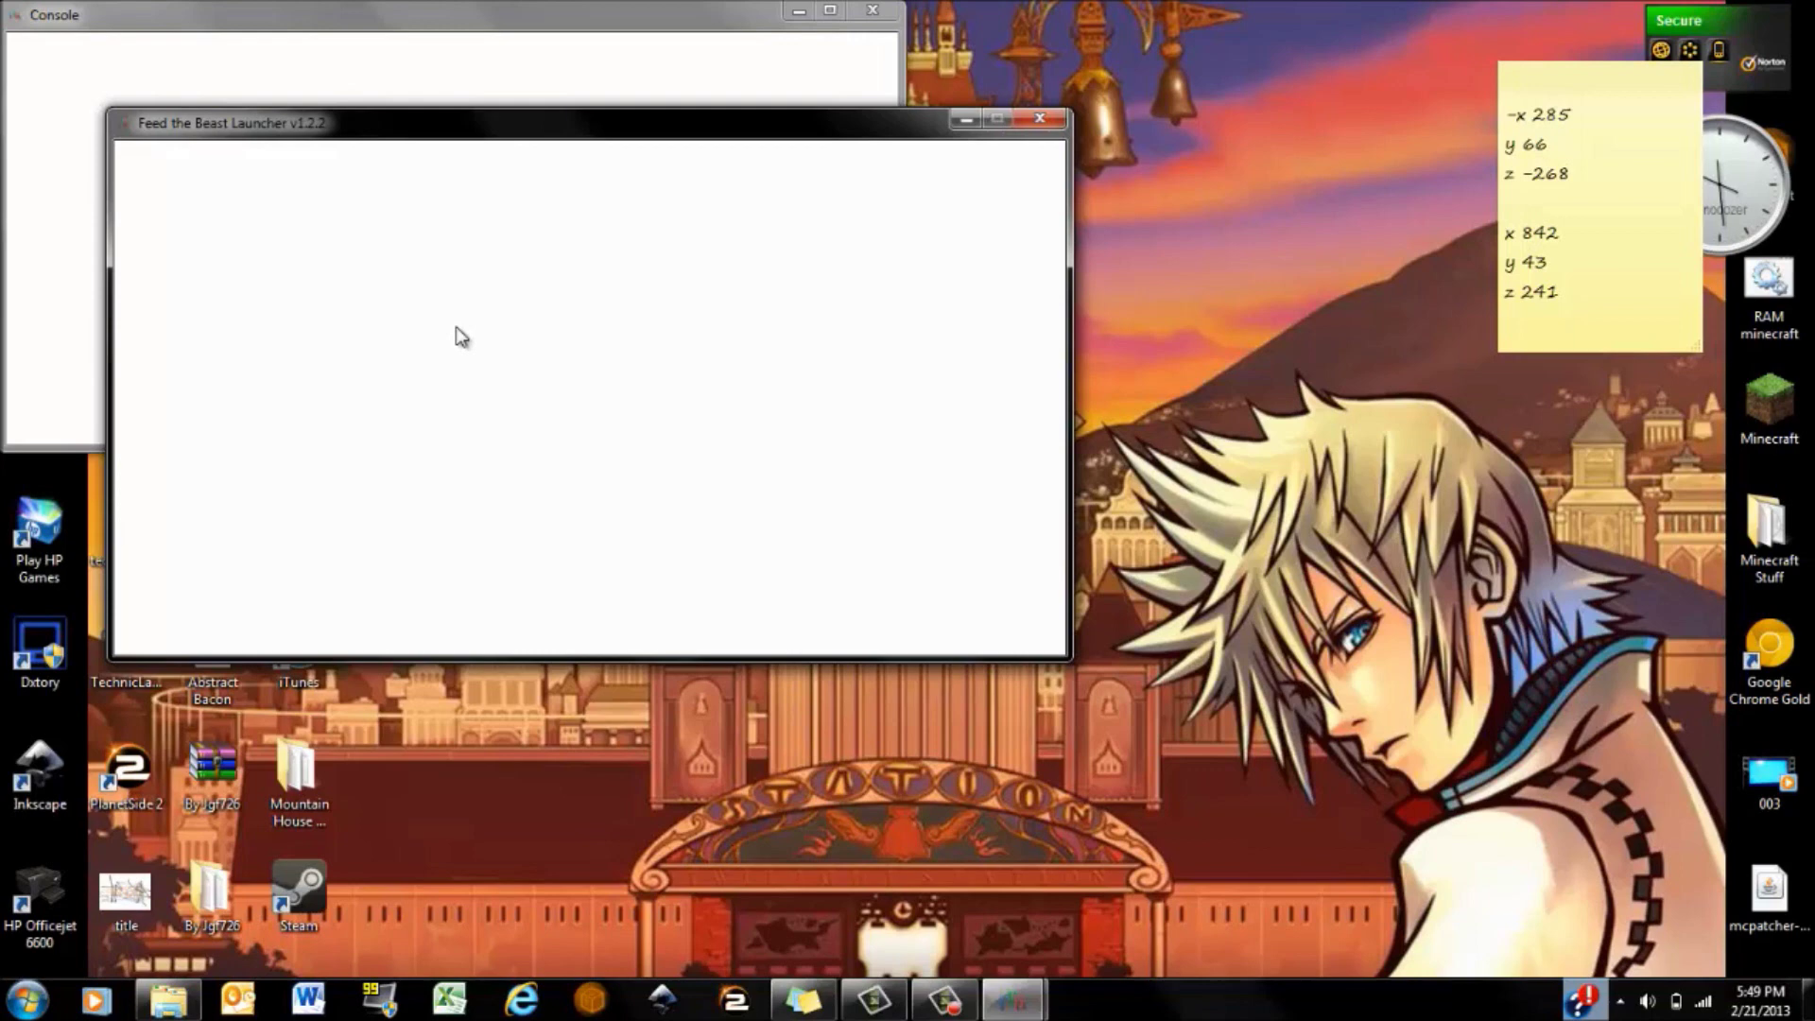
Move the Feed the Beast launcher toward the screen centre and close it once modpacks load
{"action": "left_click_drag", "start_coordinate": [766, 132], "coordinate": [1092, 185]}
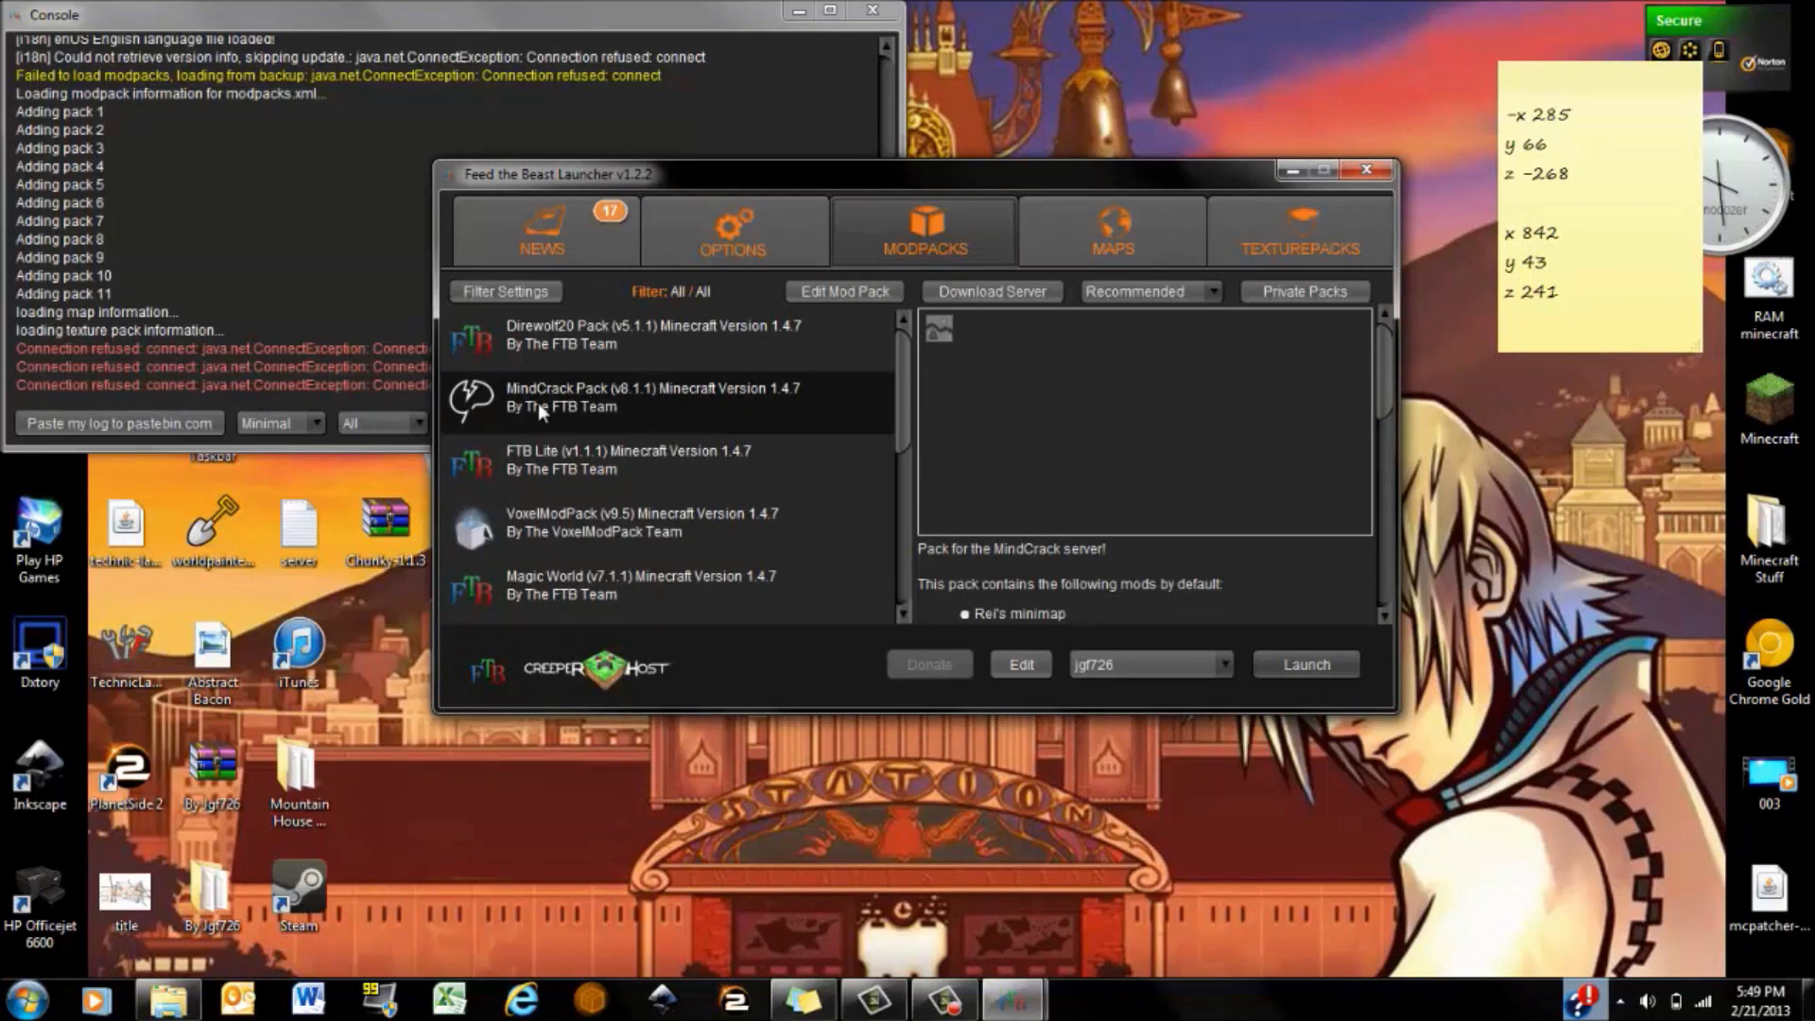
{"action": "left_click", "coordinate": [1358, 172]}
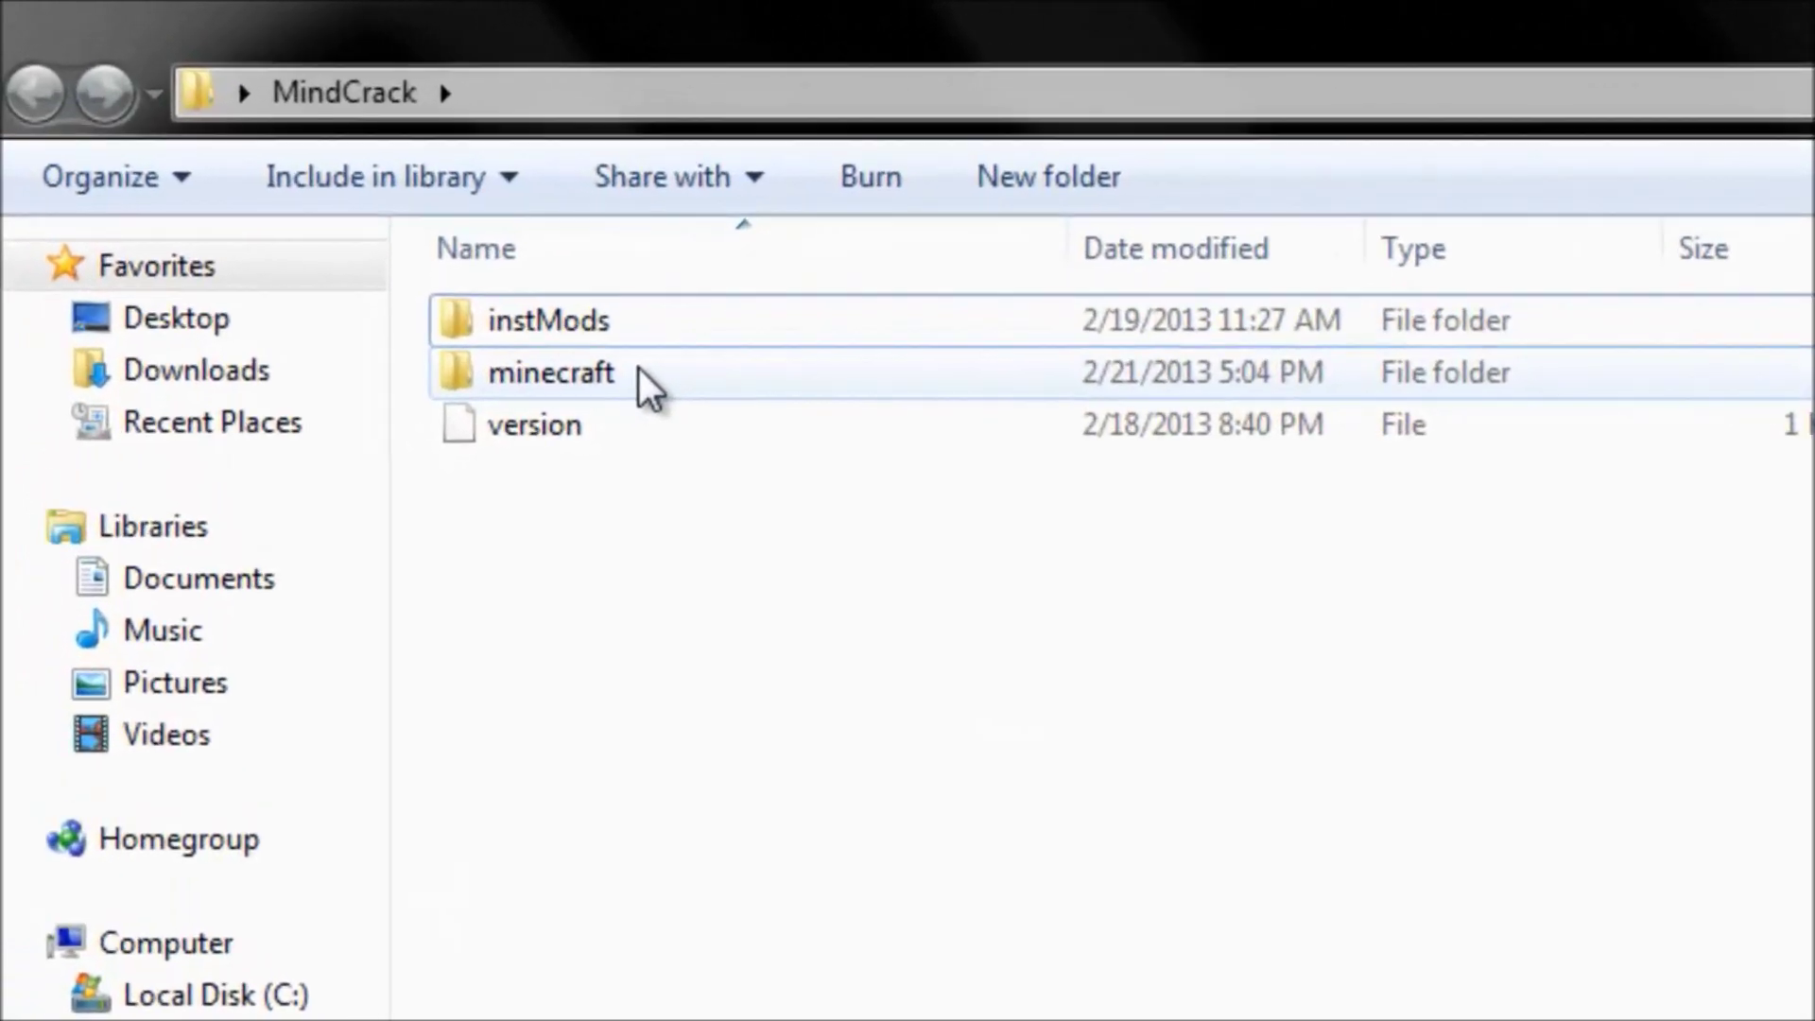
Open MindCrack's minecraft, then config folder, and scroll through its 55 mod config items
{"action": "double_click", "coordinate": [639, 370]}
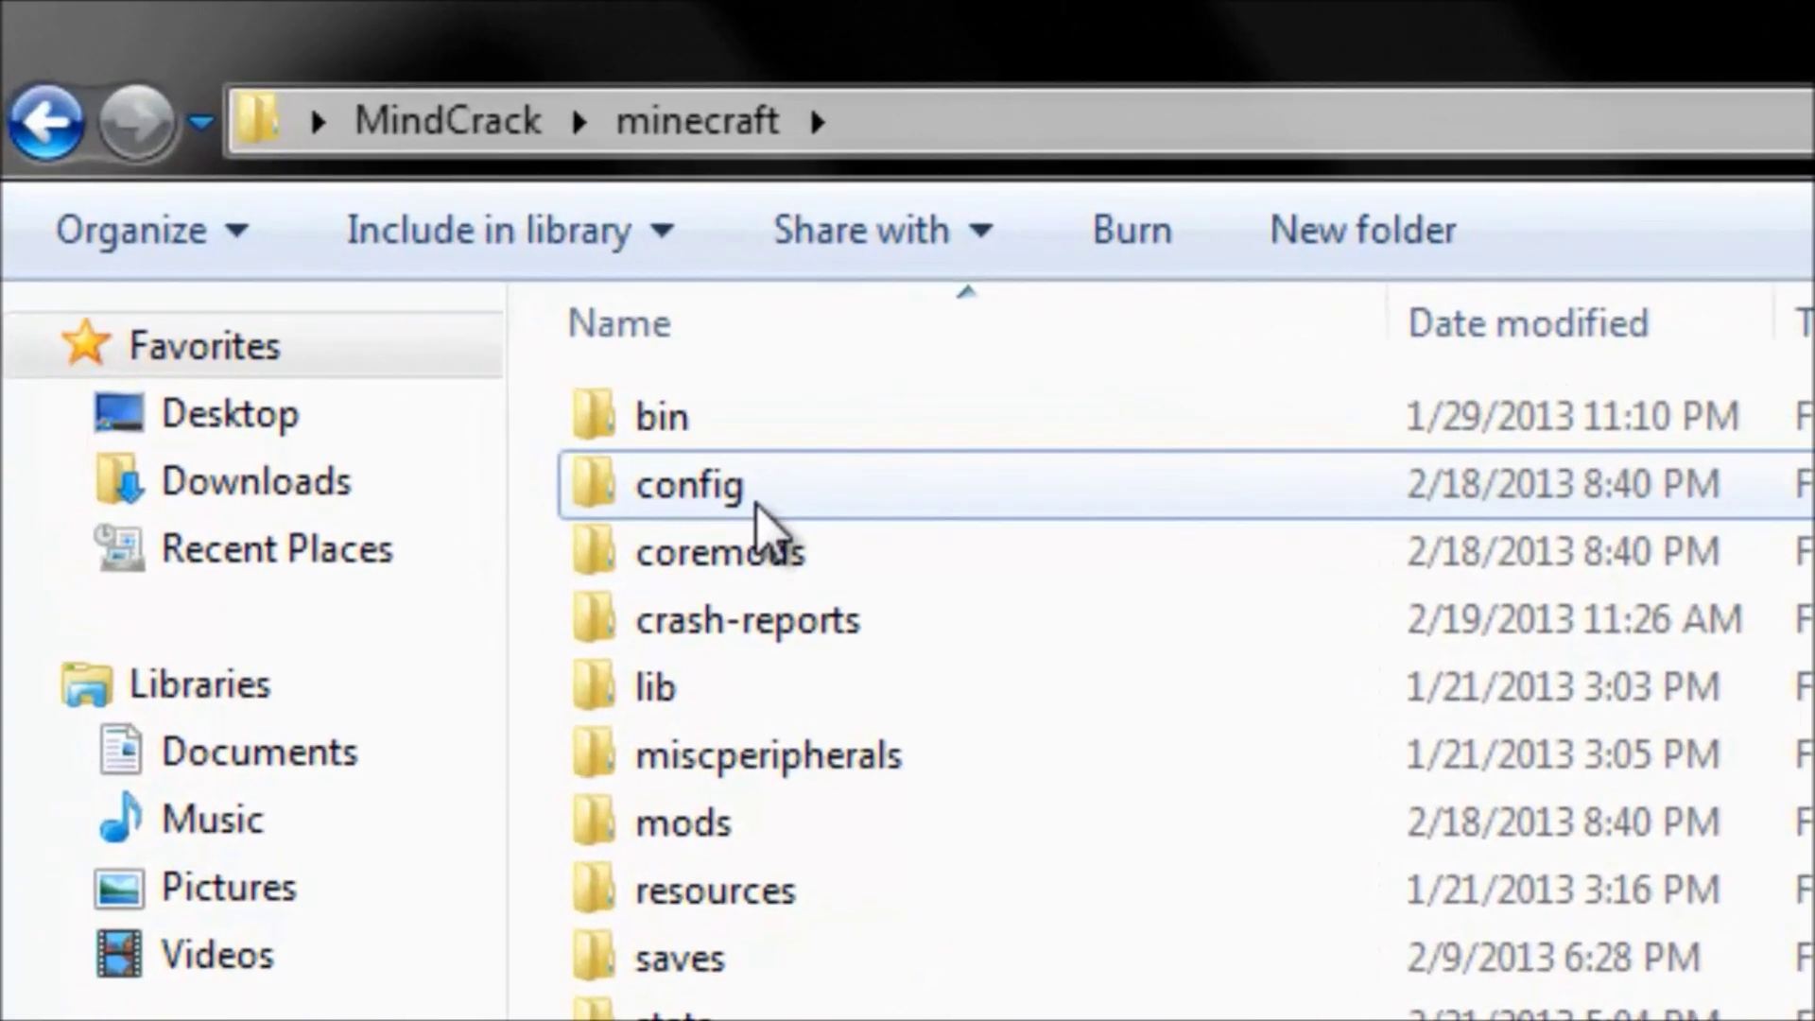
{"action": "double_click", "coordinate": [301, 200]}
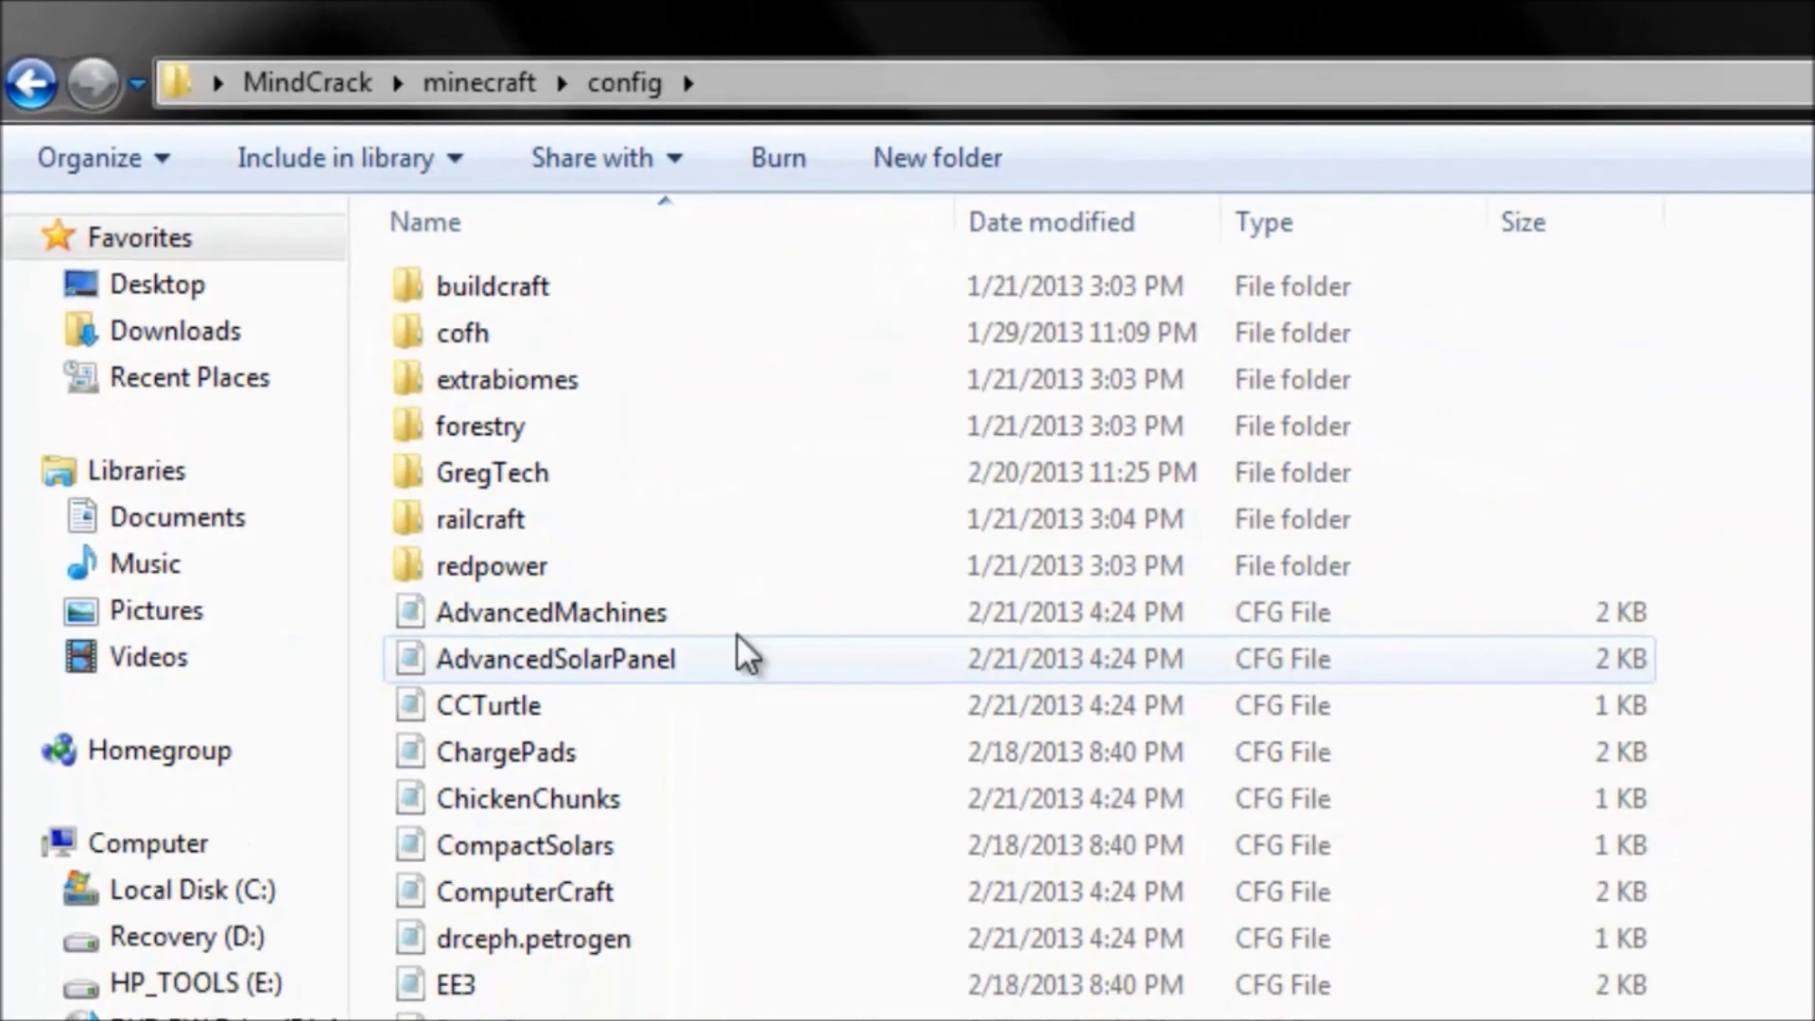
{"action": "scroll", "coordinate": [1693, 405], "scroll_direction": "down", "scroll_amount": 5}
{"action": "scroll", "coordinate": [1513, 568], "scroll_direction": "down", "scroll_amount": 2}
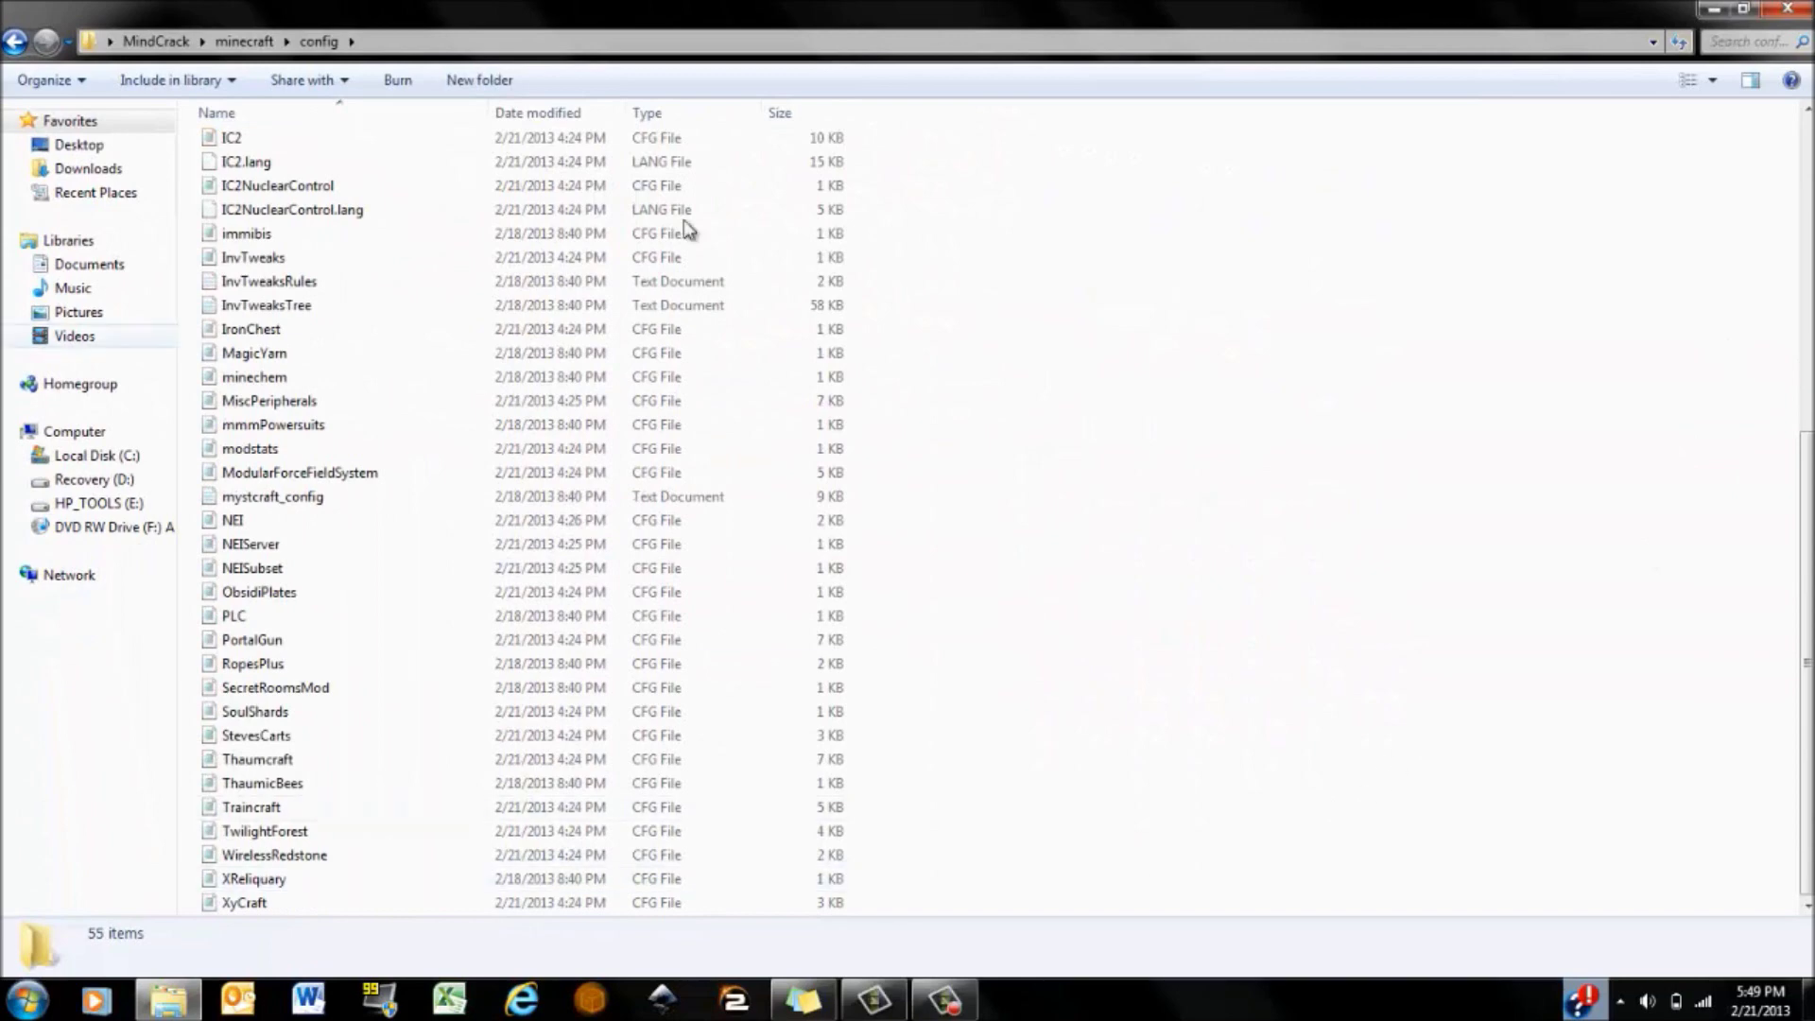
{"action": "scroll", "coordinate": [1092, 749], "scroll_direction": "up", "scroll_amount": 6}
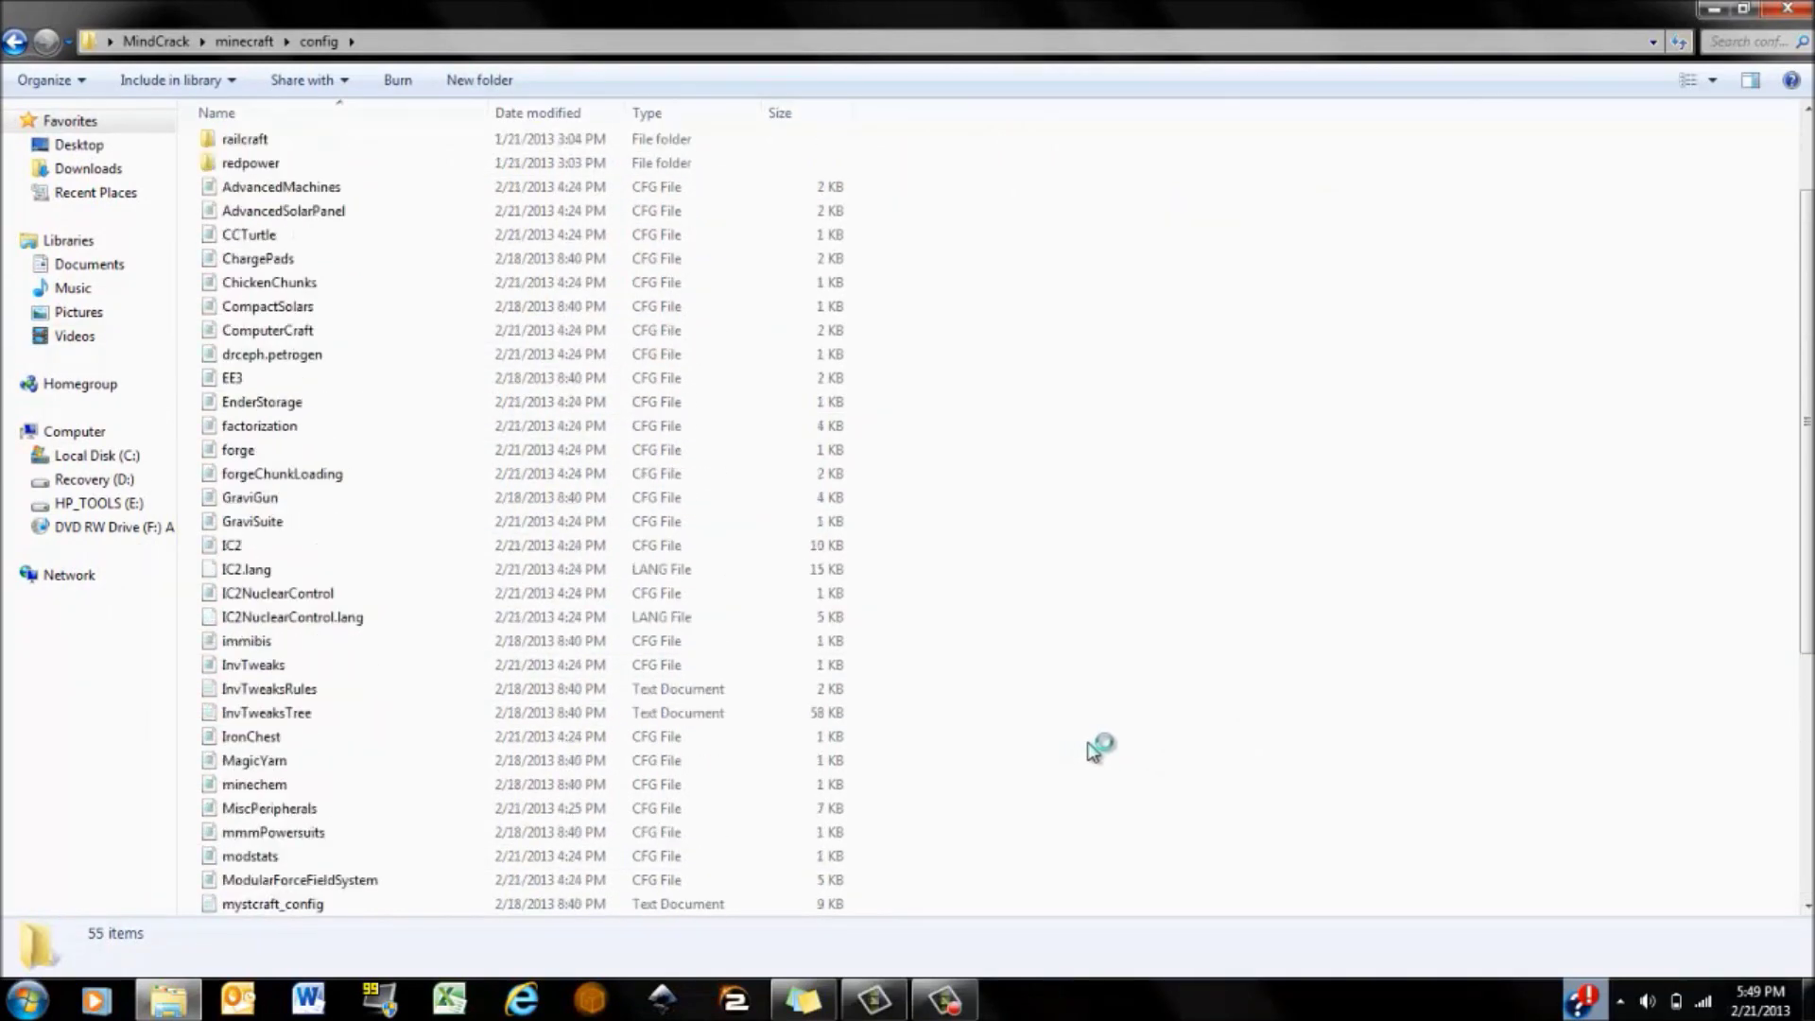
{"action": "scroll", "coordinate": [1097, 749], "scroll_direction": "up", "scroll_amount": 2}
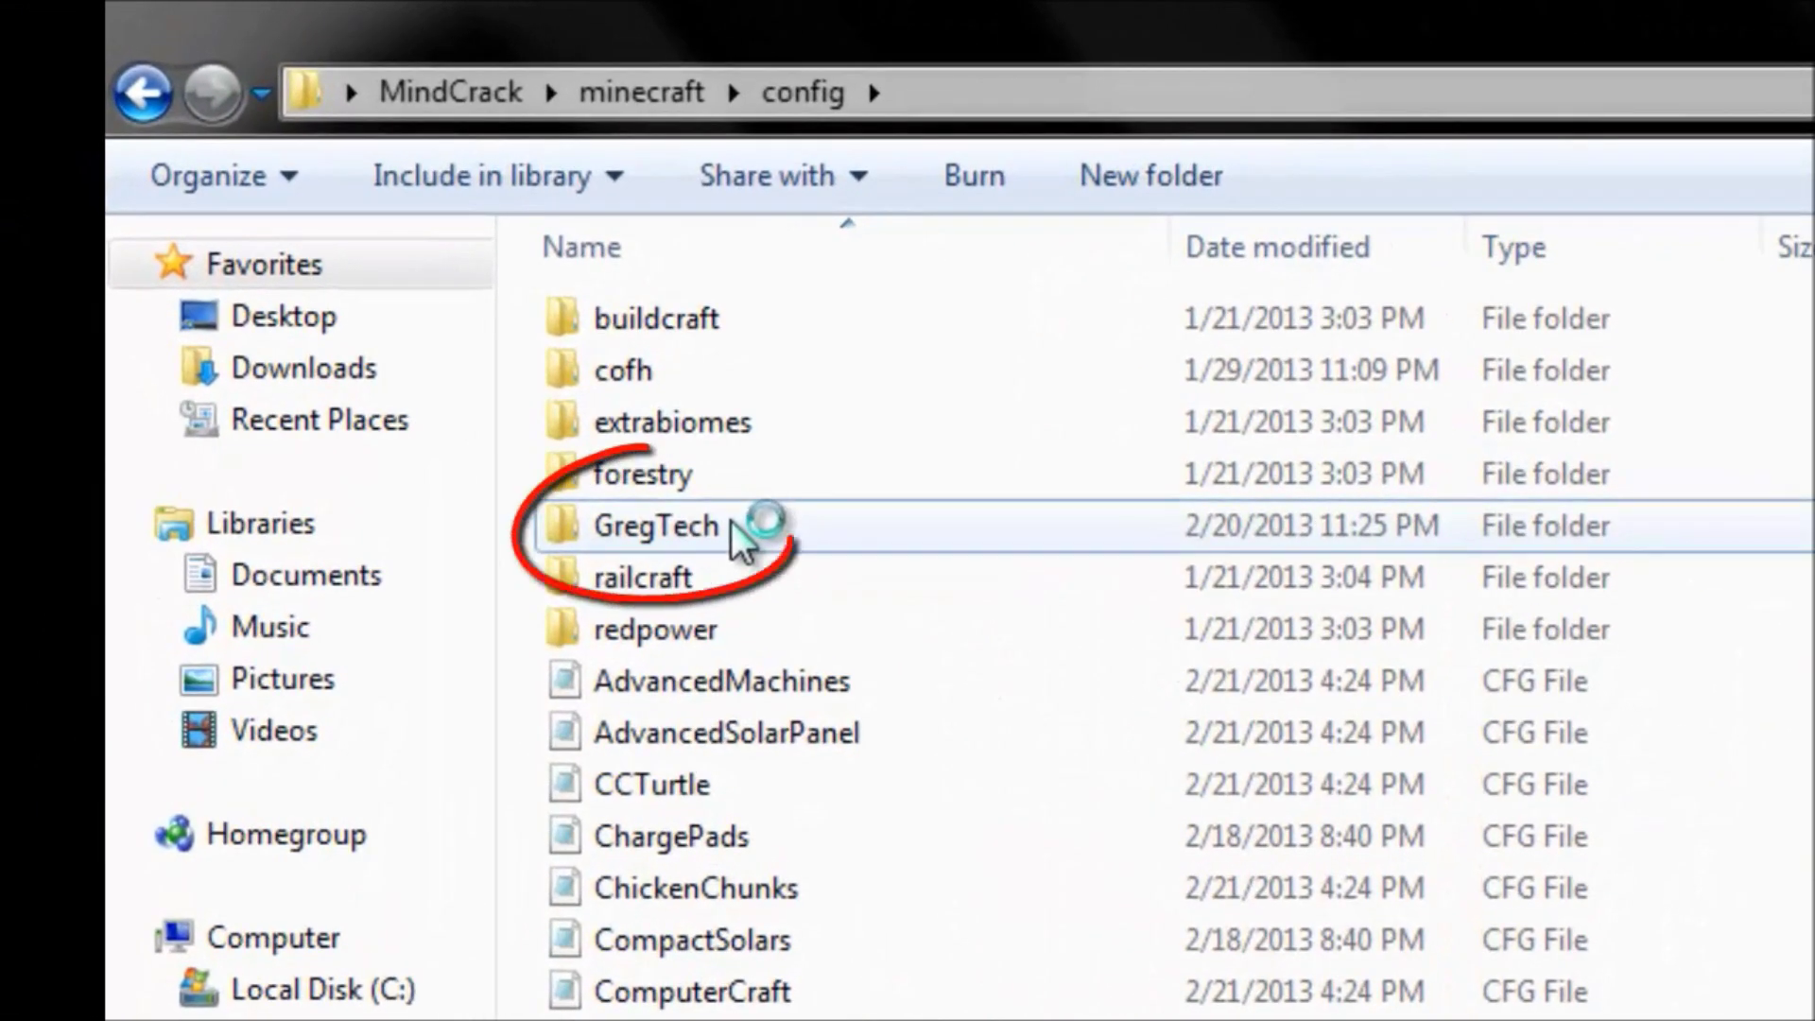
Enter the GregTech folder under config and bring up the Recipes file's context menu
{"action": "double_click", "coordinate": [736, 534]}
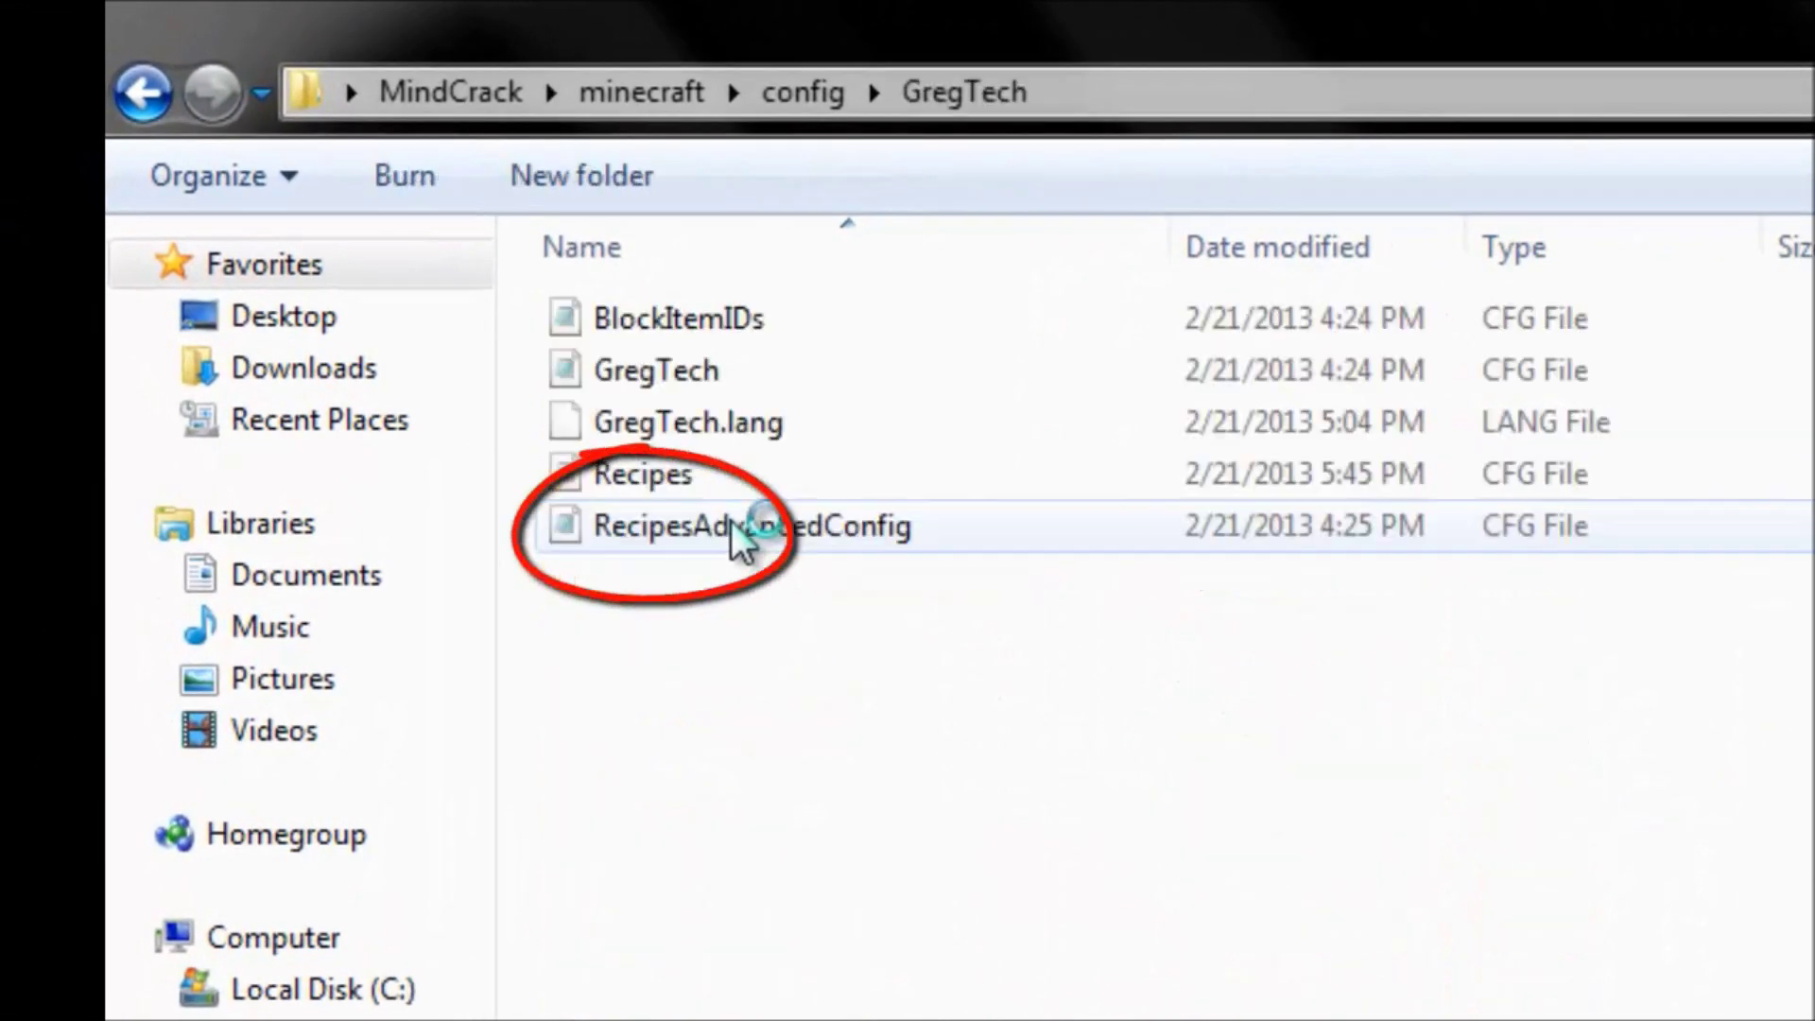
{"action": "left_click", "coordinate": [151, 91]}
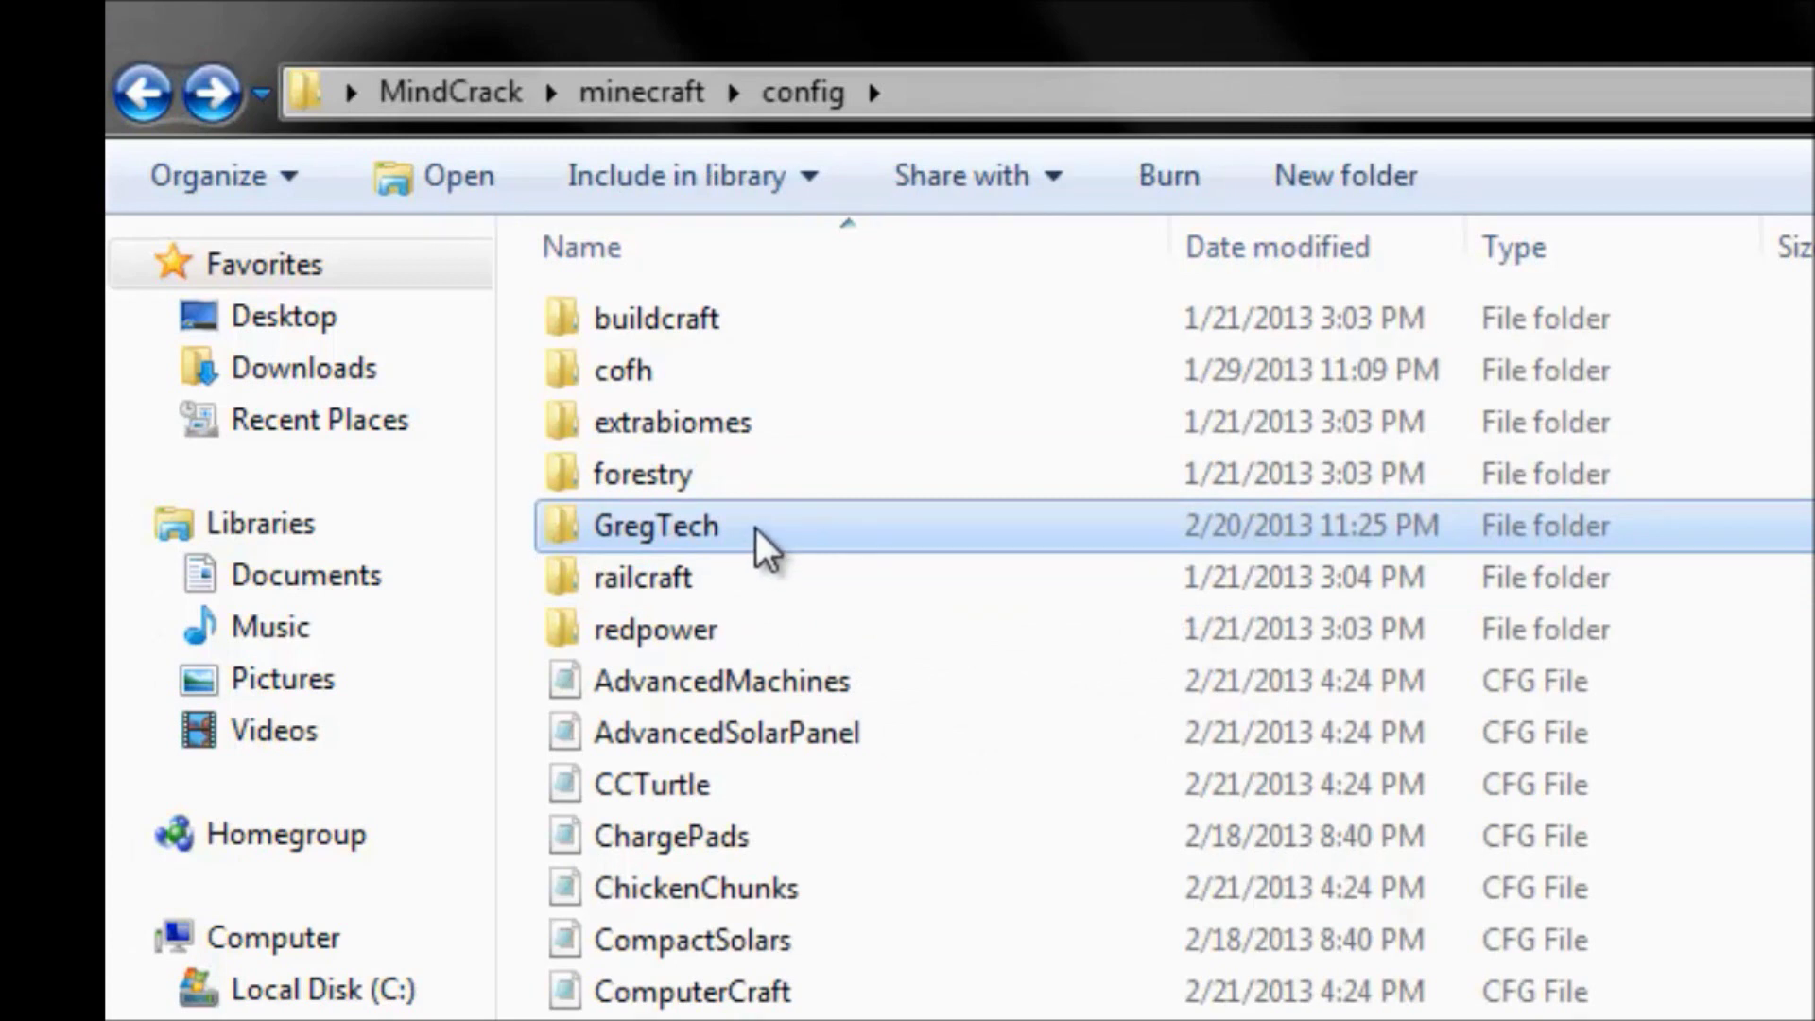
{"action": "double_click", "coordinate": [753, 536]}
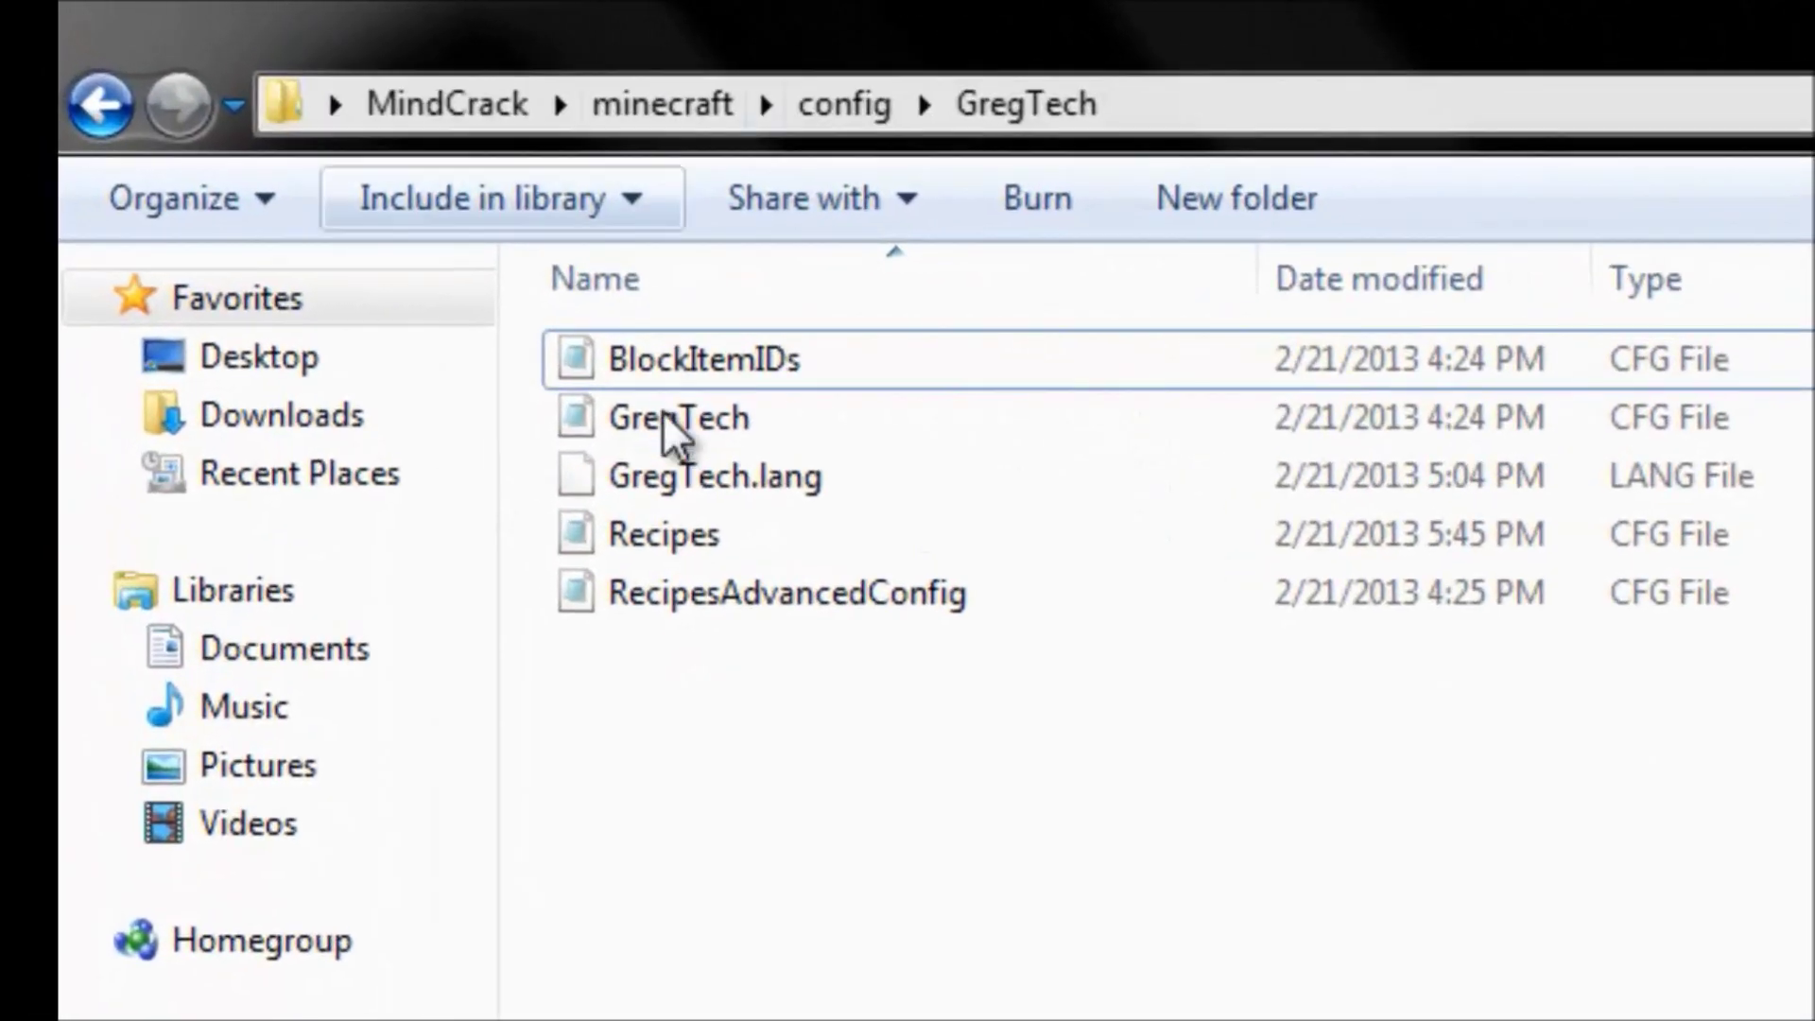
{"action": "left_click", "coordinate": [673, 535]}
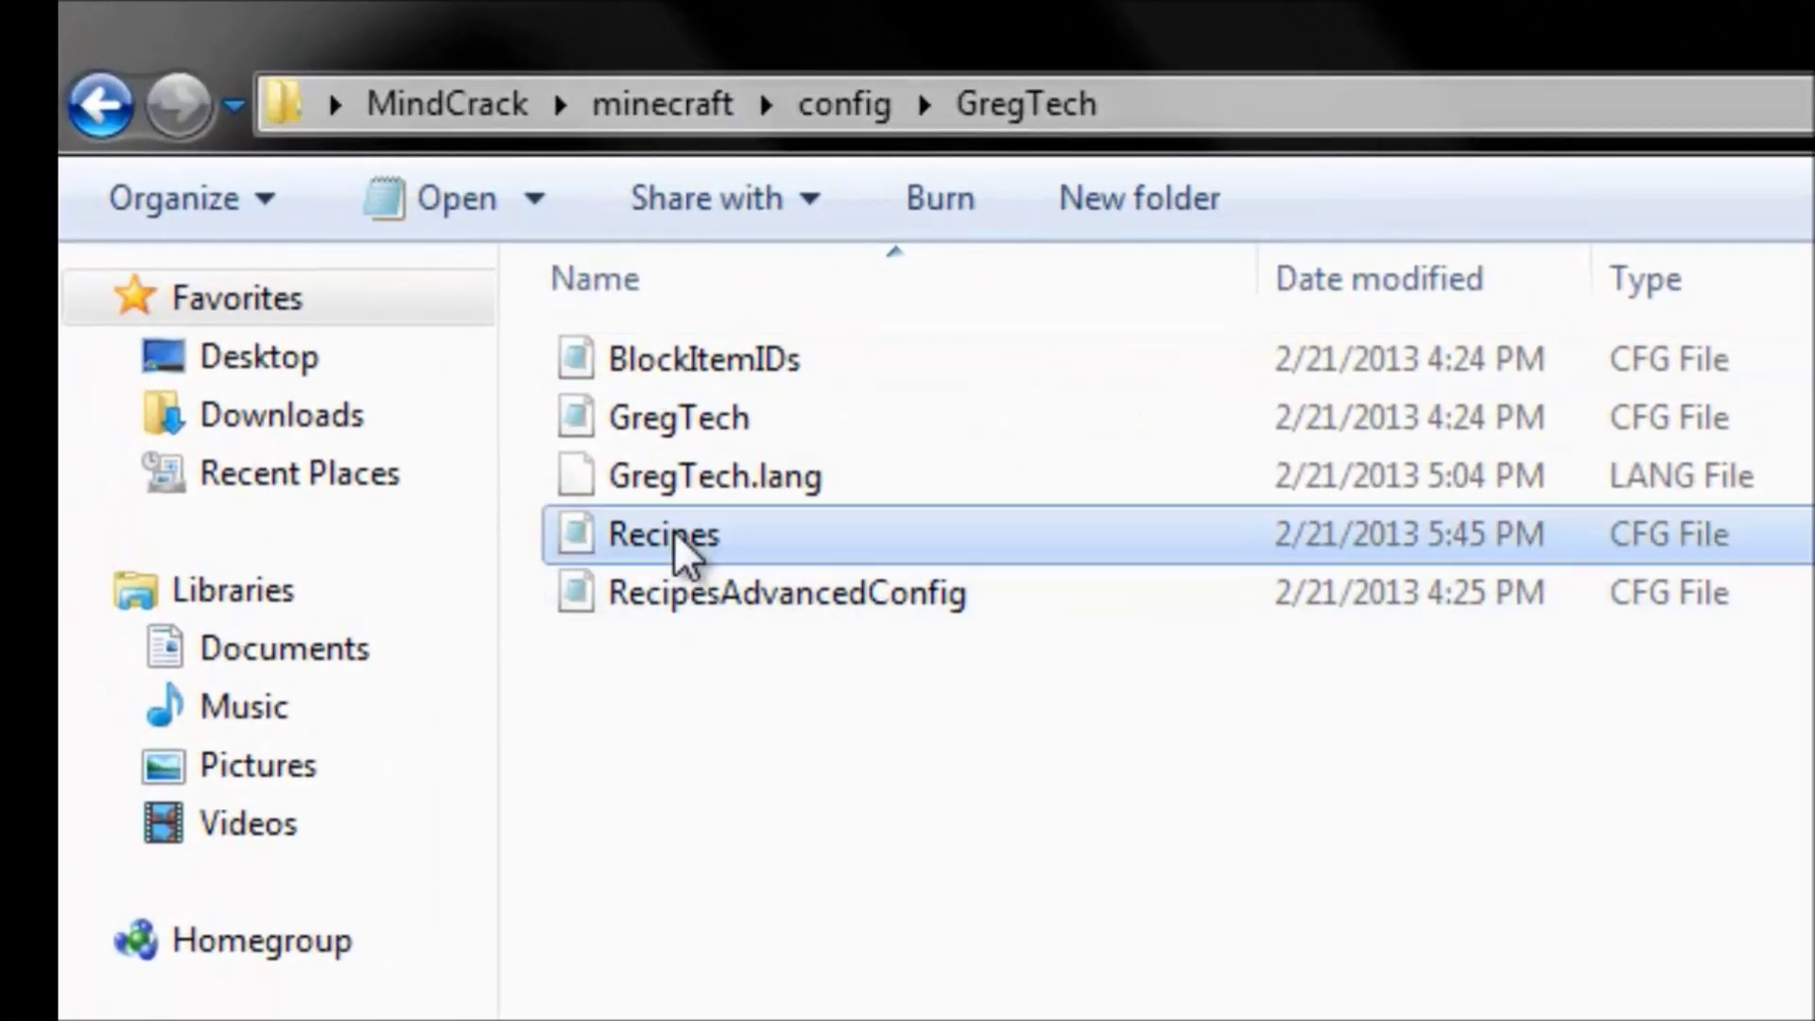
{"action": "right_click", "coordinate": [674, 536]}
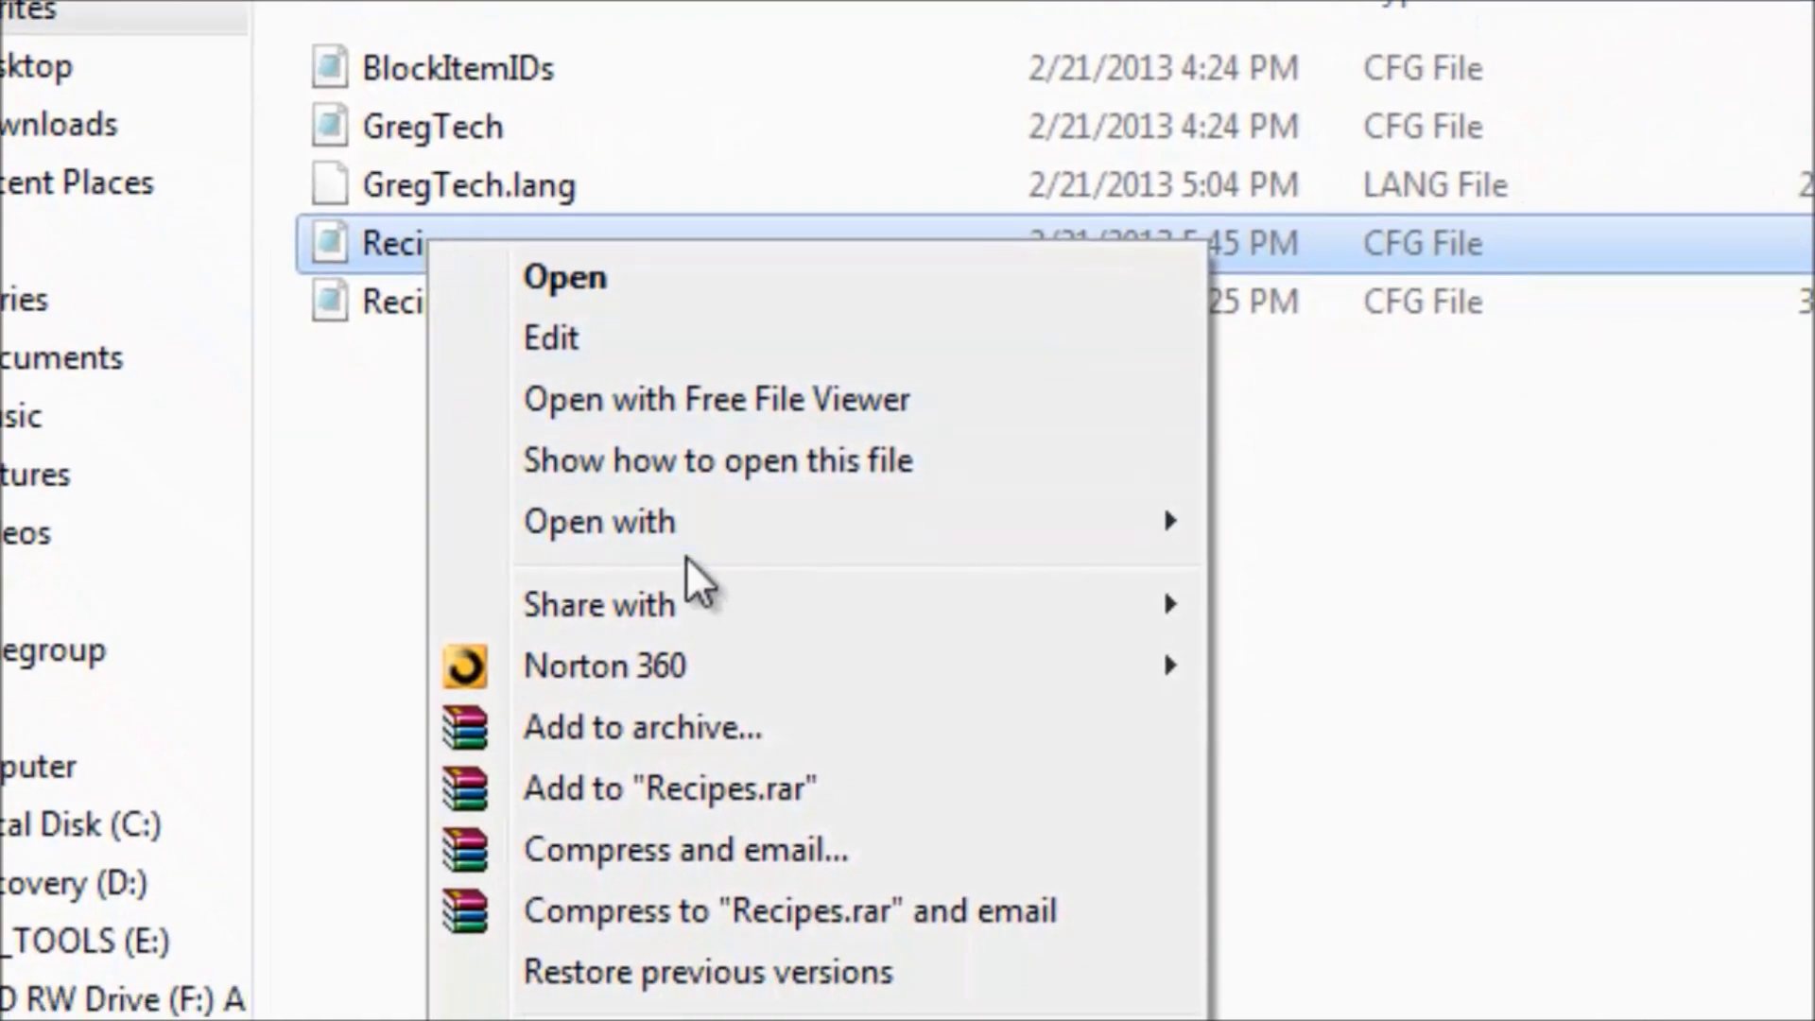
{"action": "mouse_move", "coordinate": [599, 522]}
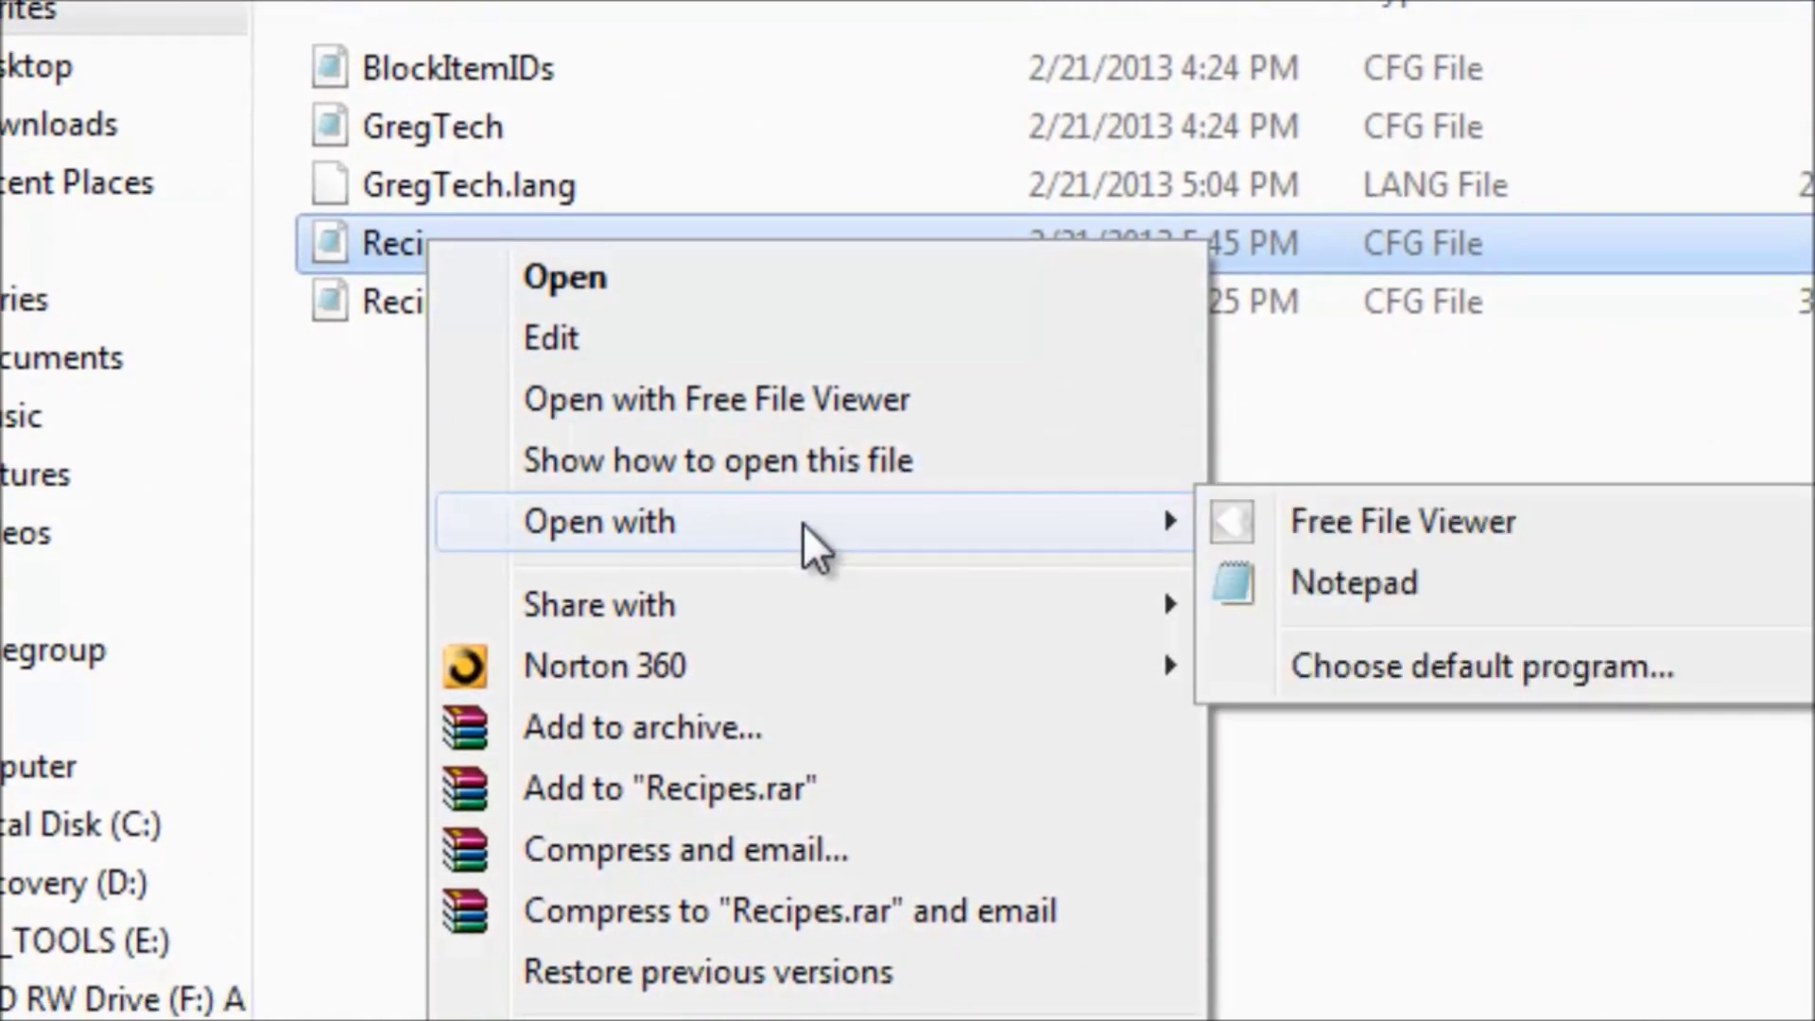
Choose to open Recipes.cfg with a program picked from the installed ones
{"action": "left_click", "coordinate": [82, 289]}
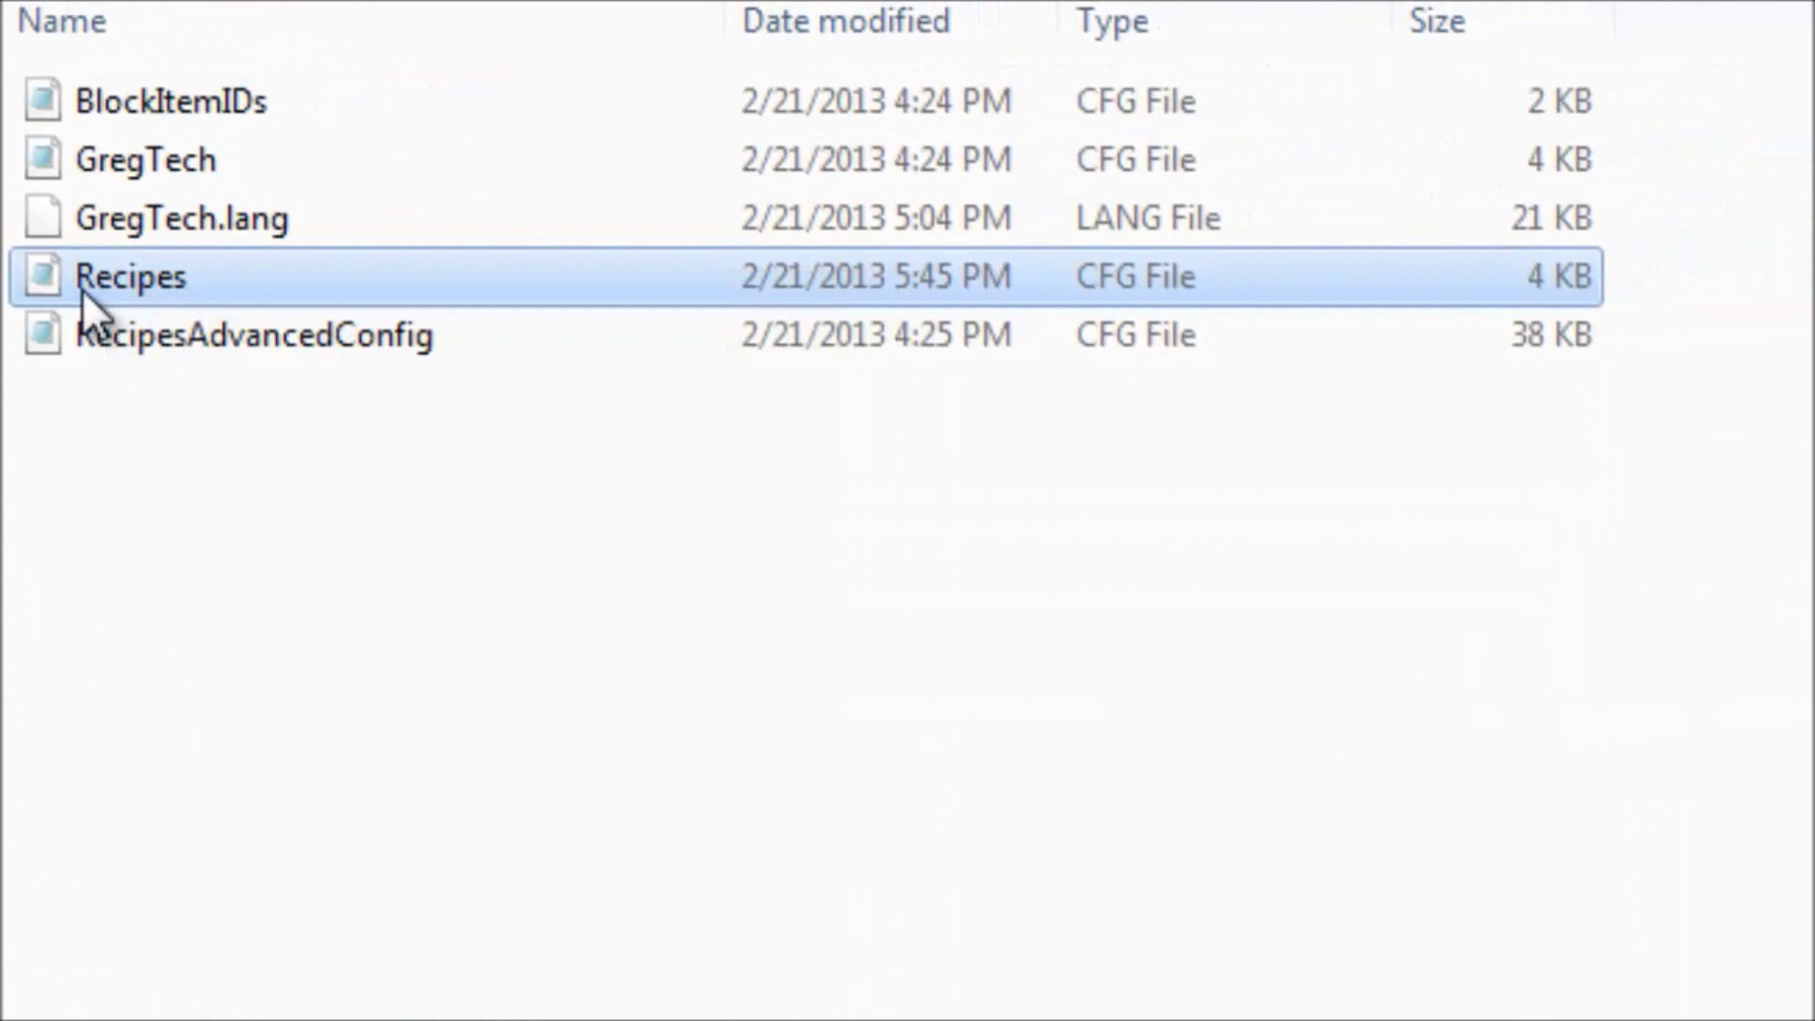
{"action": "right_click", "coordinate": [82, 289]}
{"action": "mouse_move", "coordinate": [254, 570]}
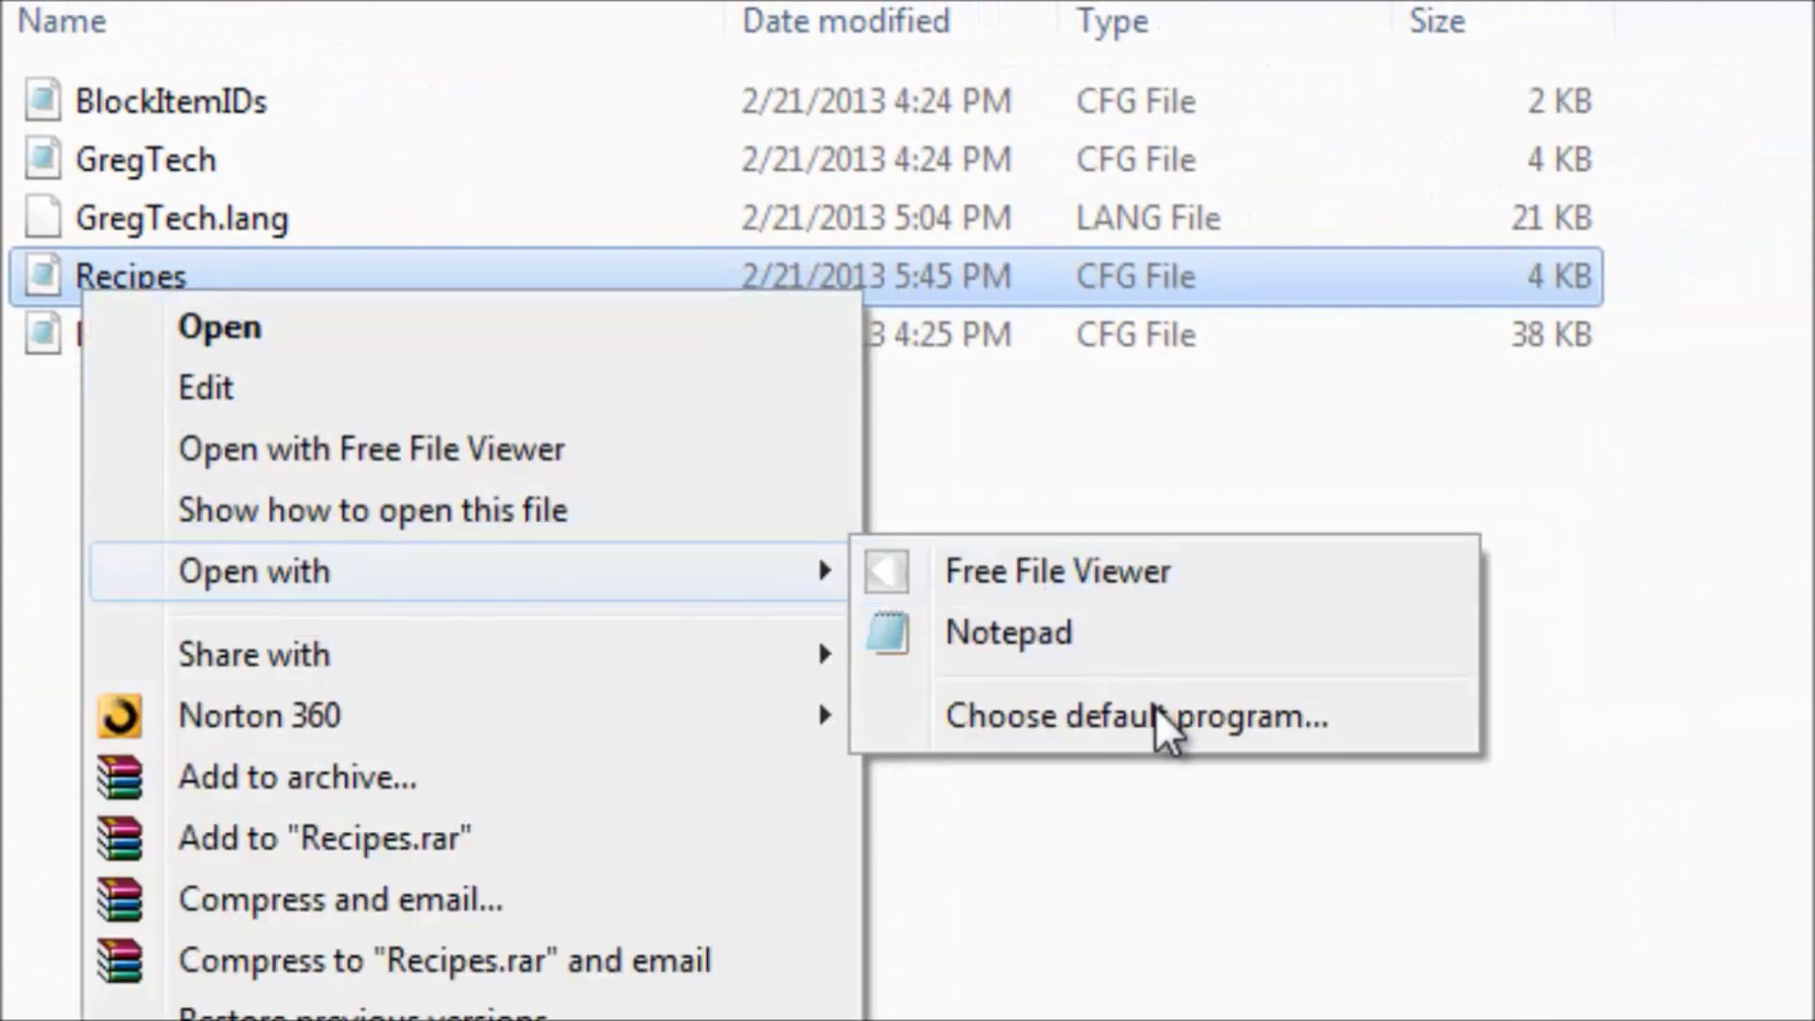
{"action": "left_click", "coordinate": [1125, 716]}
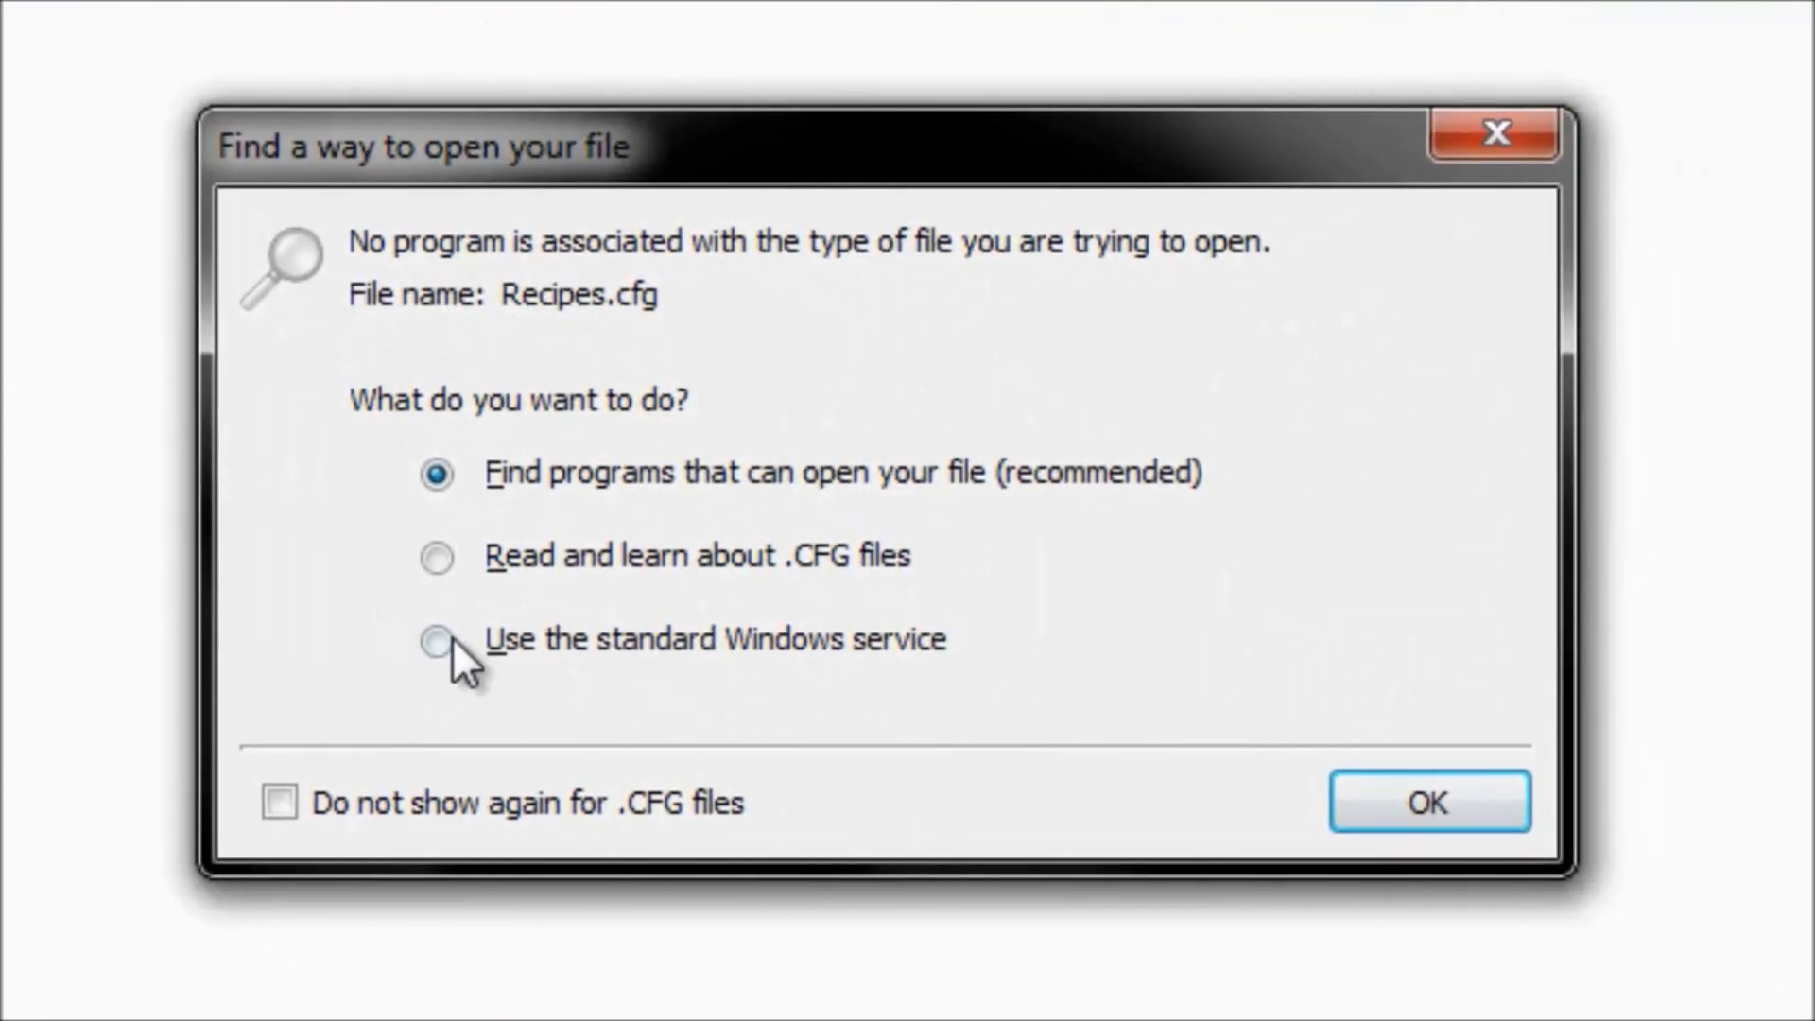
{"action": "left_click", "coordinate": [437, 642]}
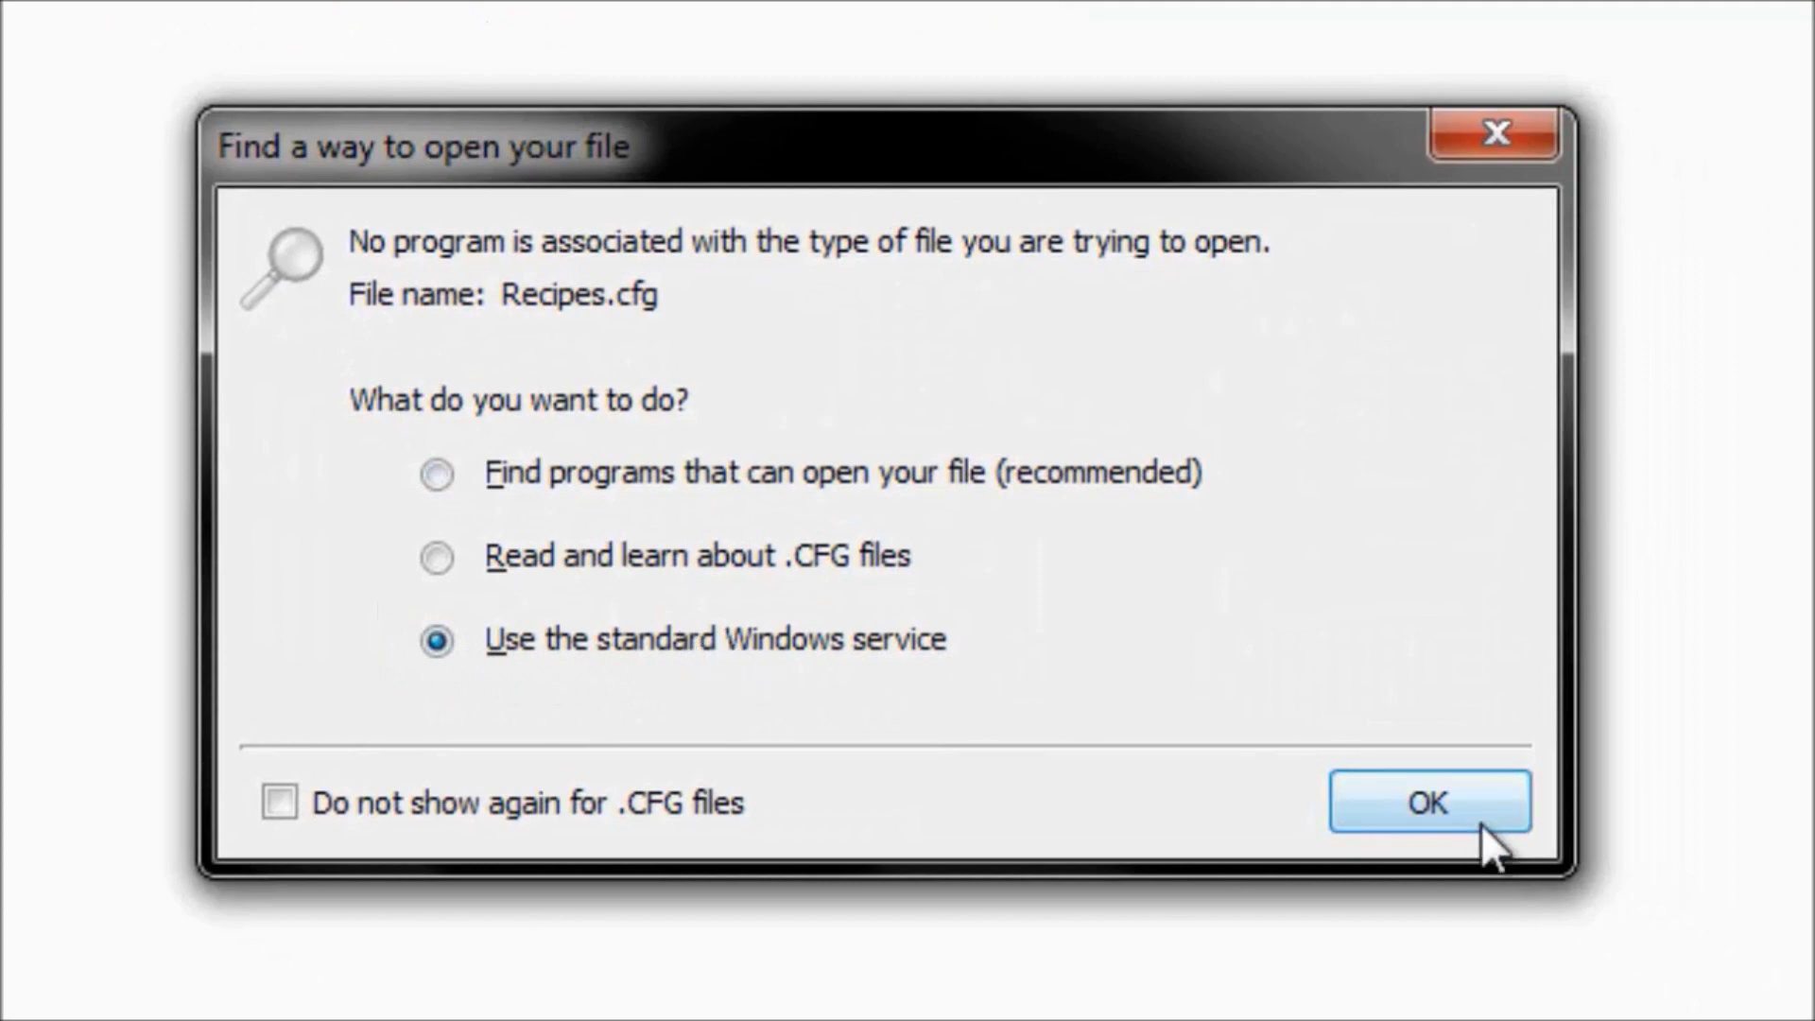
{"action": "left_click", "coordinate": [1456, 800]}
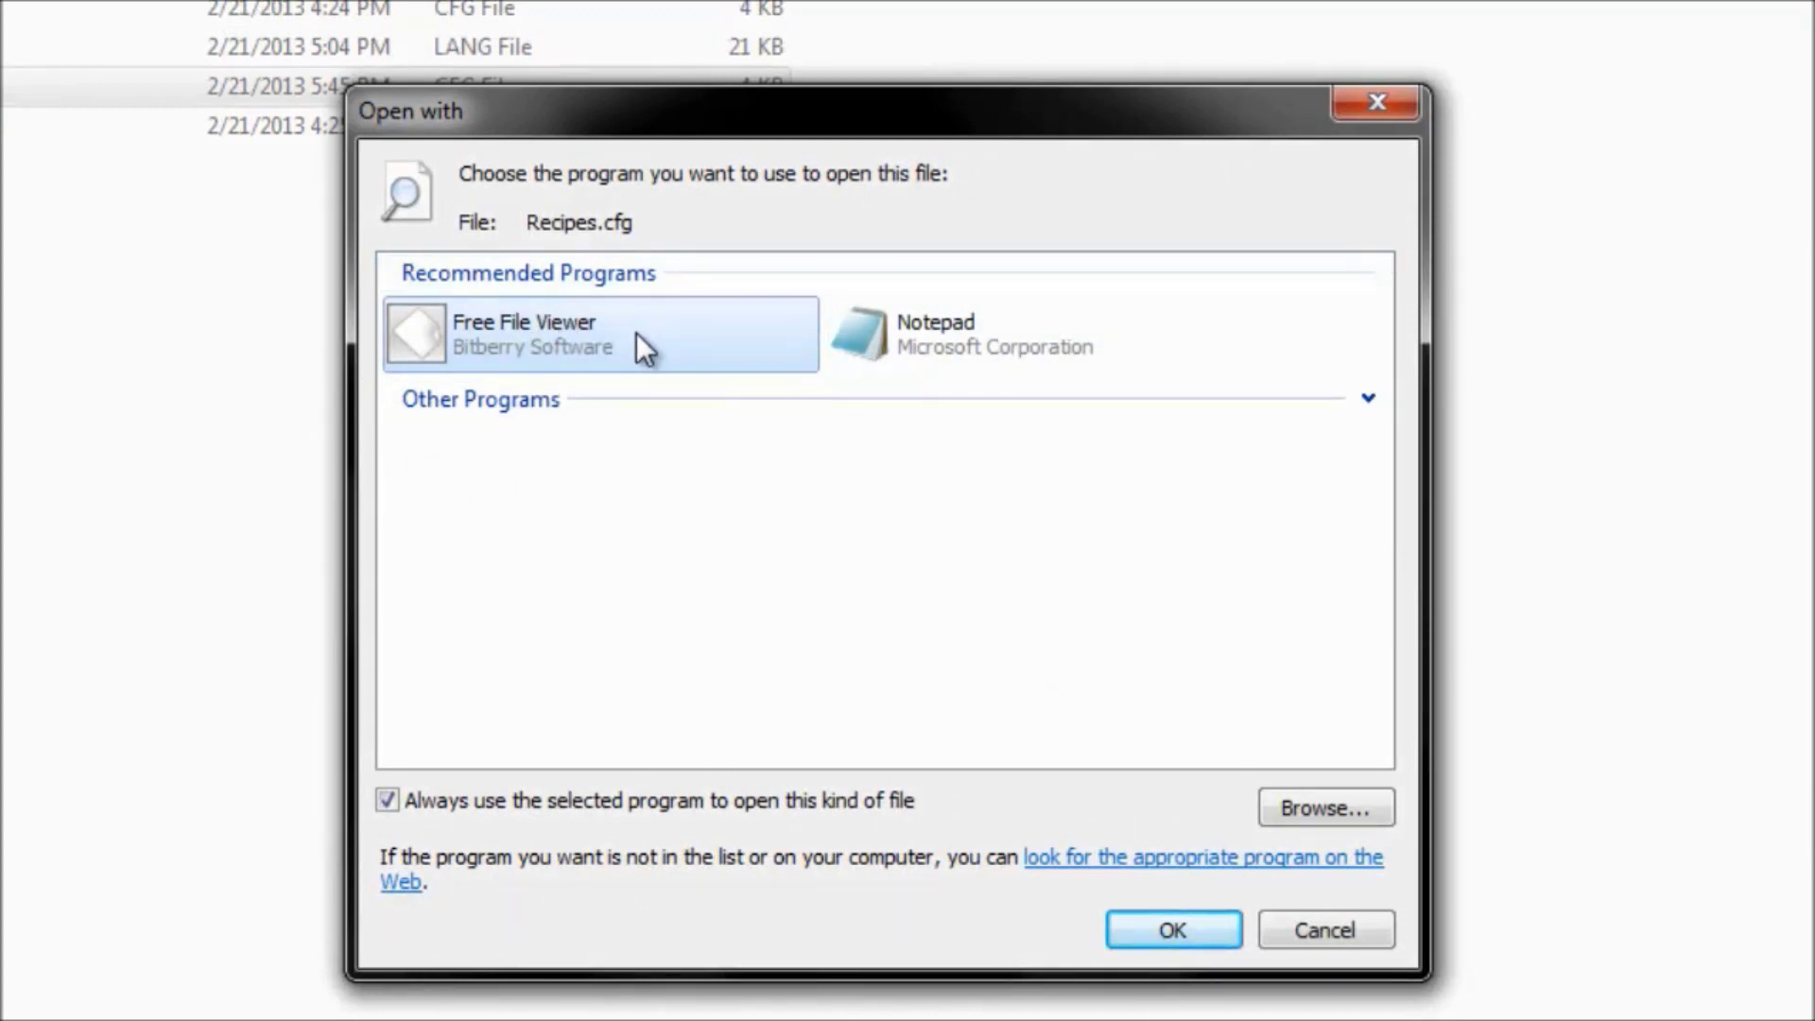
Expand Other Programs in the Open with list and open Recipes.cfg in Notepad
{"action": "left_click", "coordinate": [1368, 397]}
{"action": "scroll", "coordinate": [1272, 487], "scroll_direction": "down", "scroll_amount": 2}
{"action": "scroll", "coordinate": [1296, 457], "scroll_direction": "down", "scroll_amount": 2}
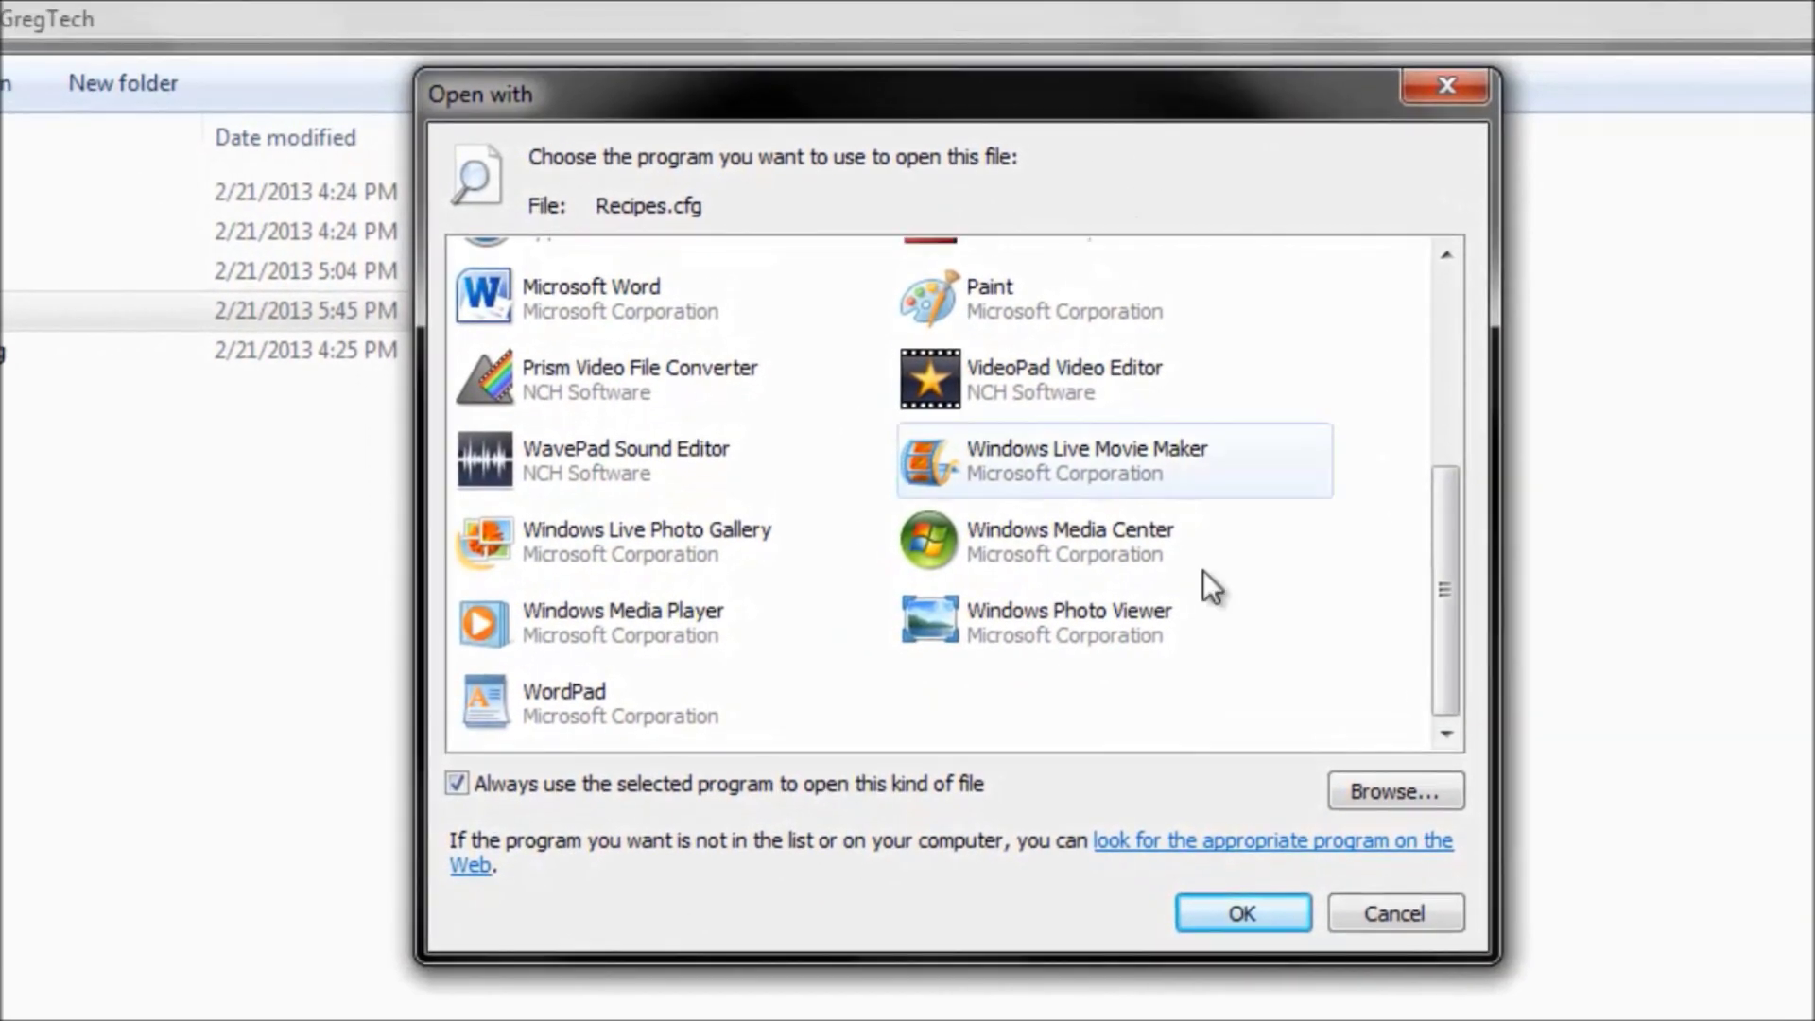
{"action": "scroll", "coordinate": [1219, 581], "scroll_direction": "up", "scroll_amount": 4}
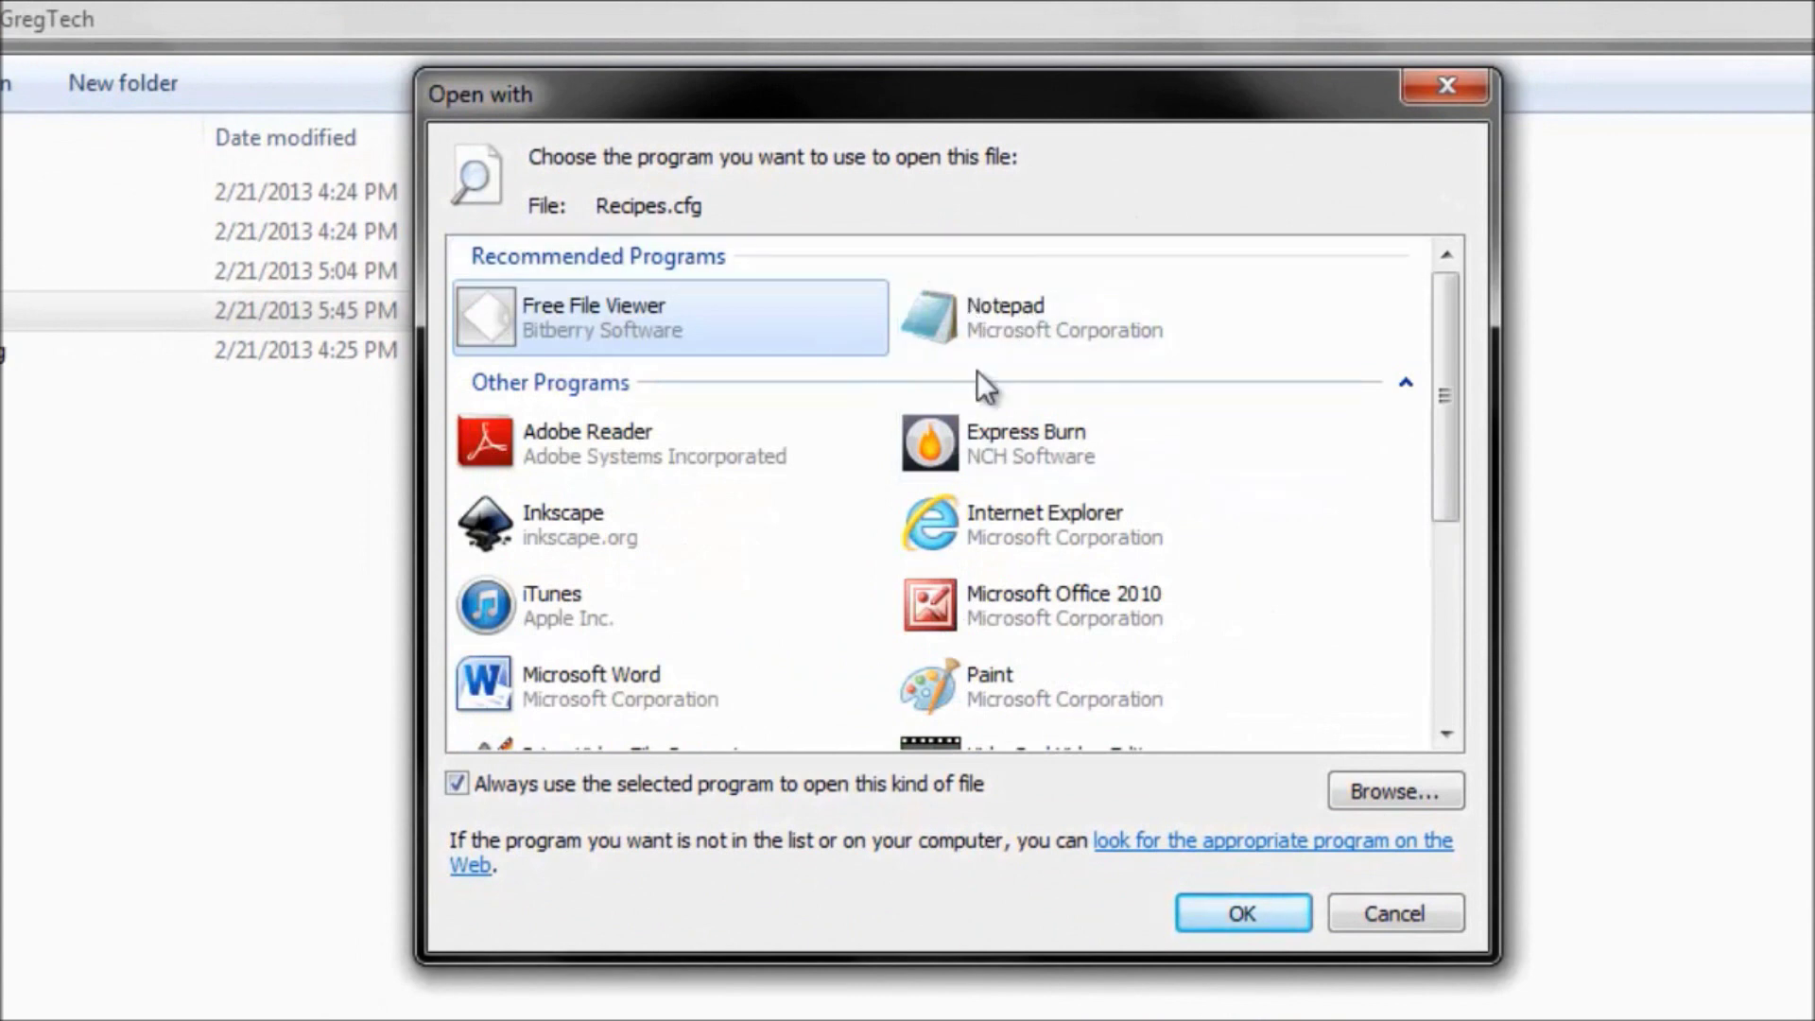
{"action": "double_click", "coordinate": [1125, 350]}
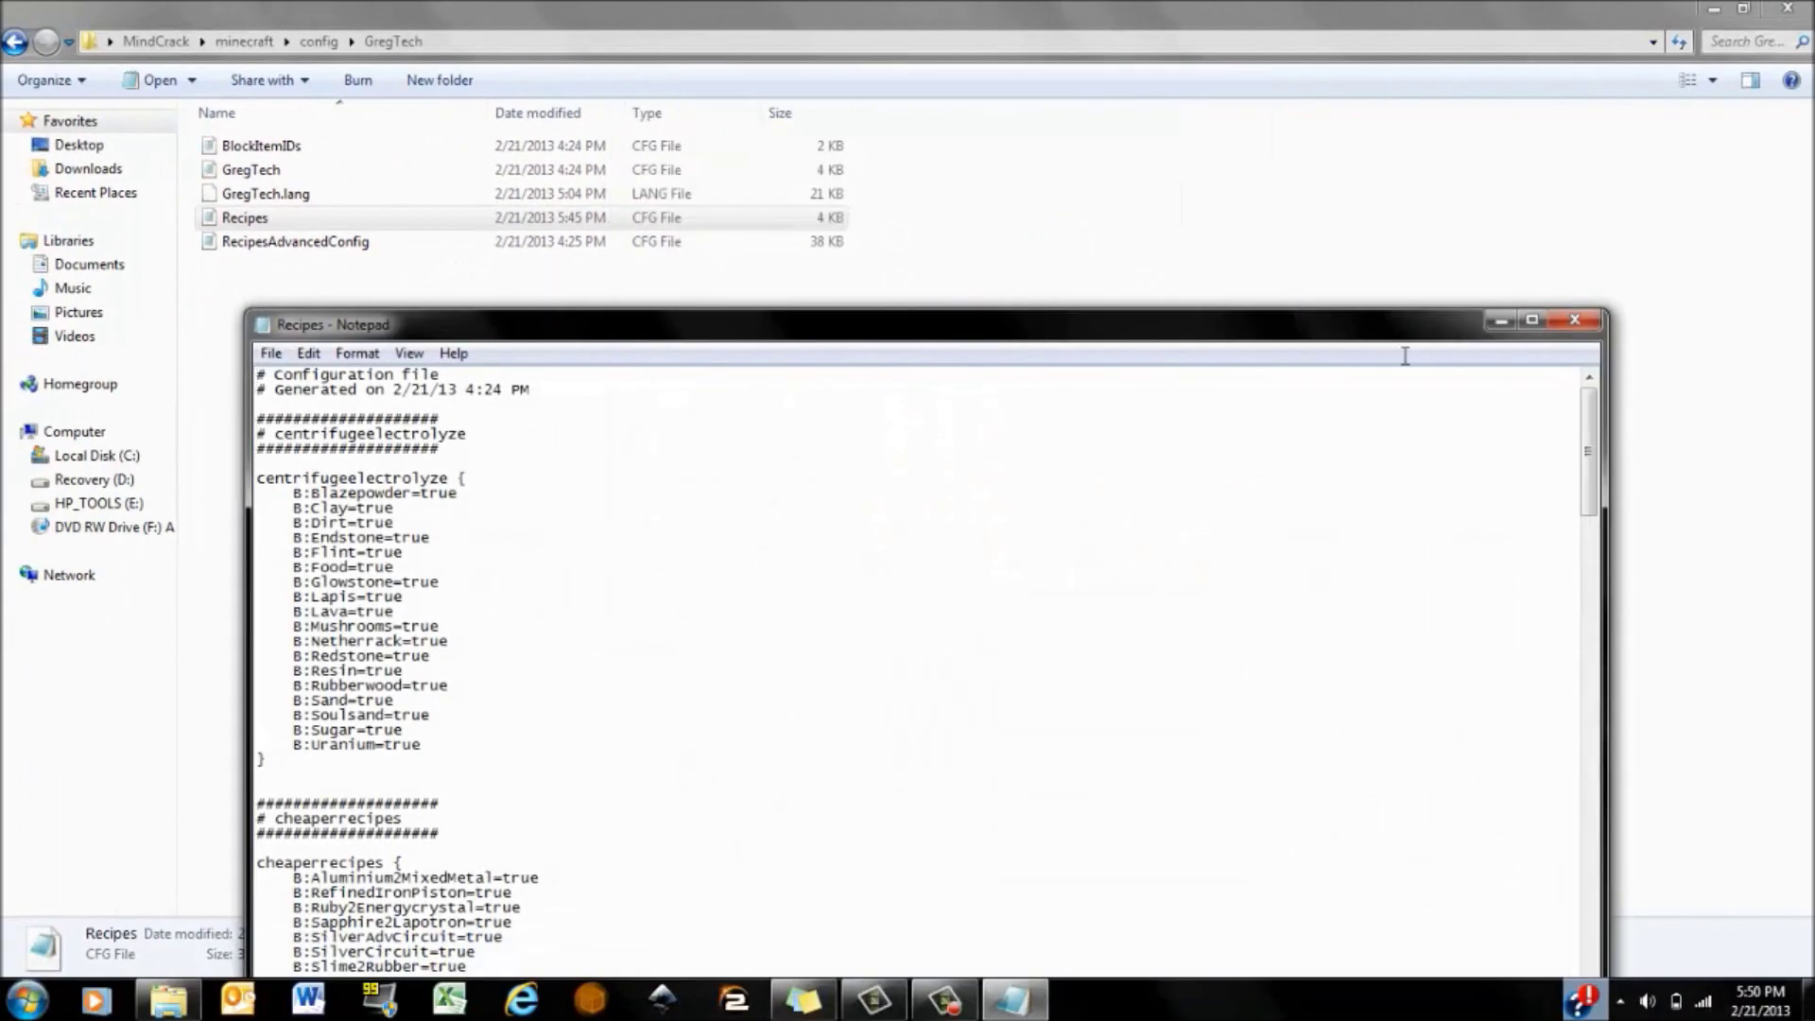
Maximize Notepad and scroll down to the ic2recipes section
{"action": "left_click", "coordinate": [1532, 321]}
{"action": "scroll", "coordinate": [1317, 352], "scroll_direction": "down", "scroll_amount": 1}
{"action": "scroll", "coordinate": [804, 336], "scroll_direction": "down", "scroll_amount": 6}
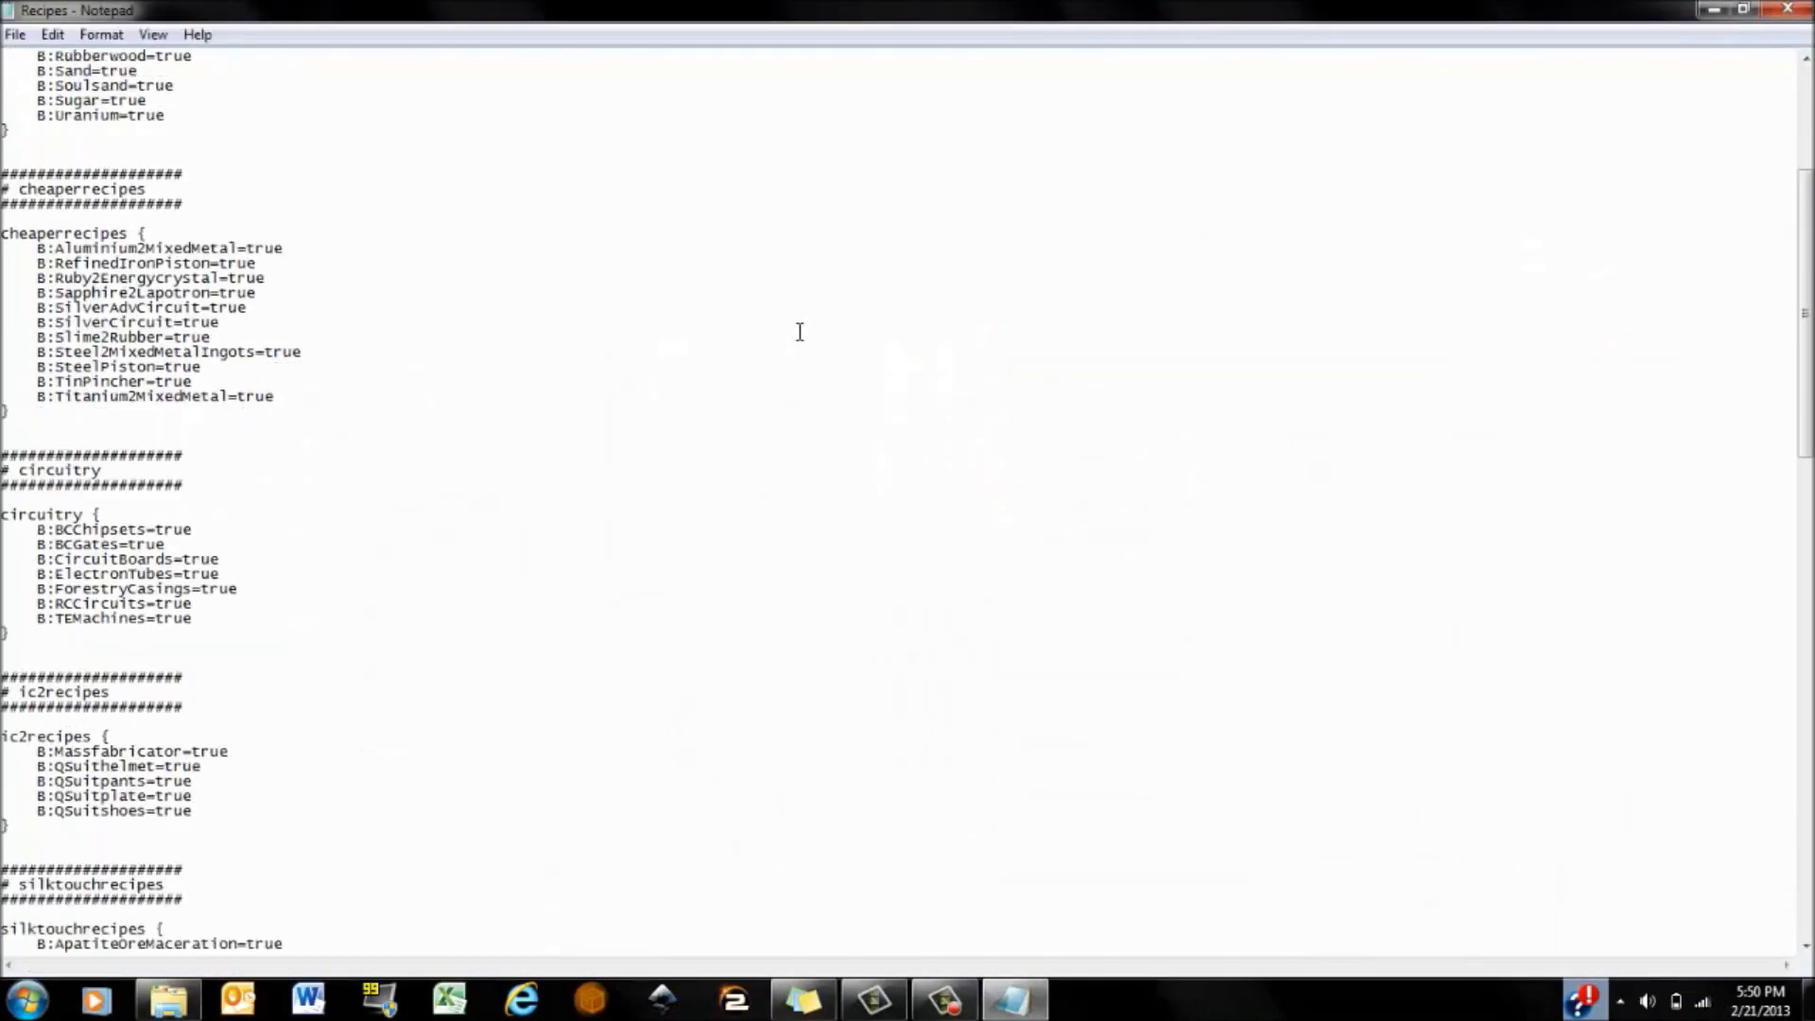
{"action": "scroll", "coordinate": [800, 332], "scroll_direction": "down", "scroll_amount": 7}
{"action": "scroll", "coordinate": [904, 374], "scroll_direction": "down", "scroll_amount": 3}
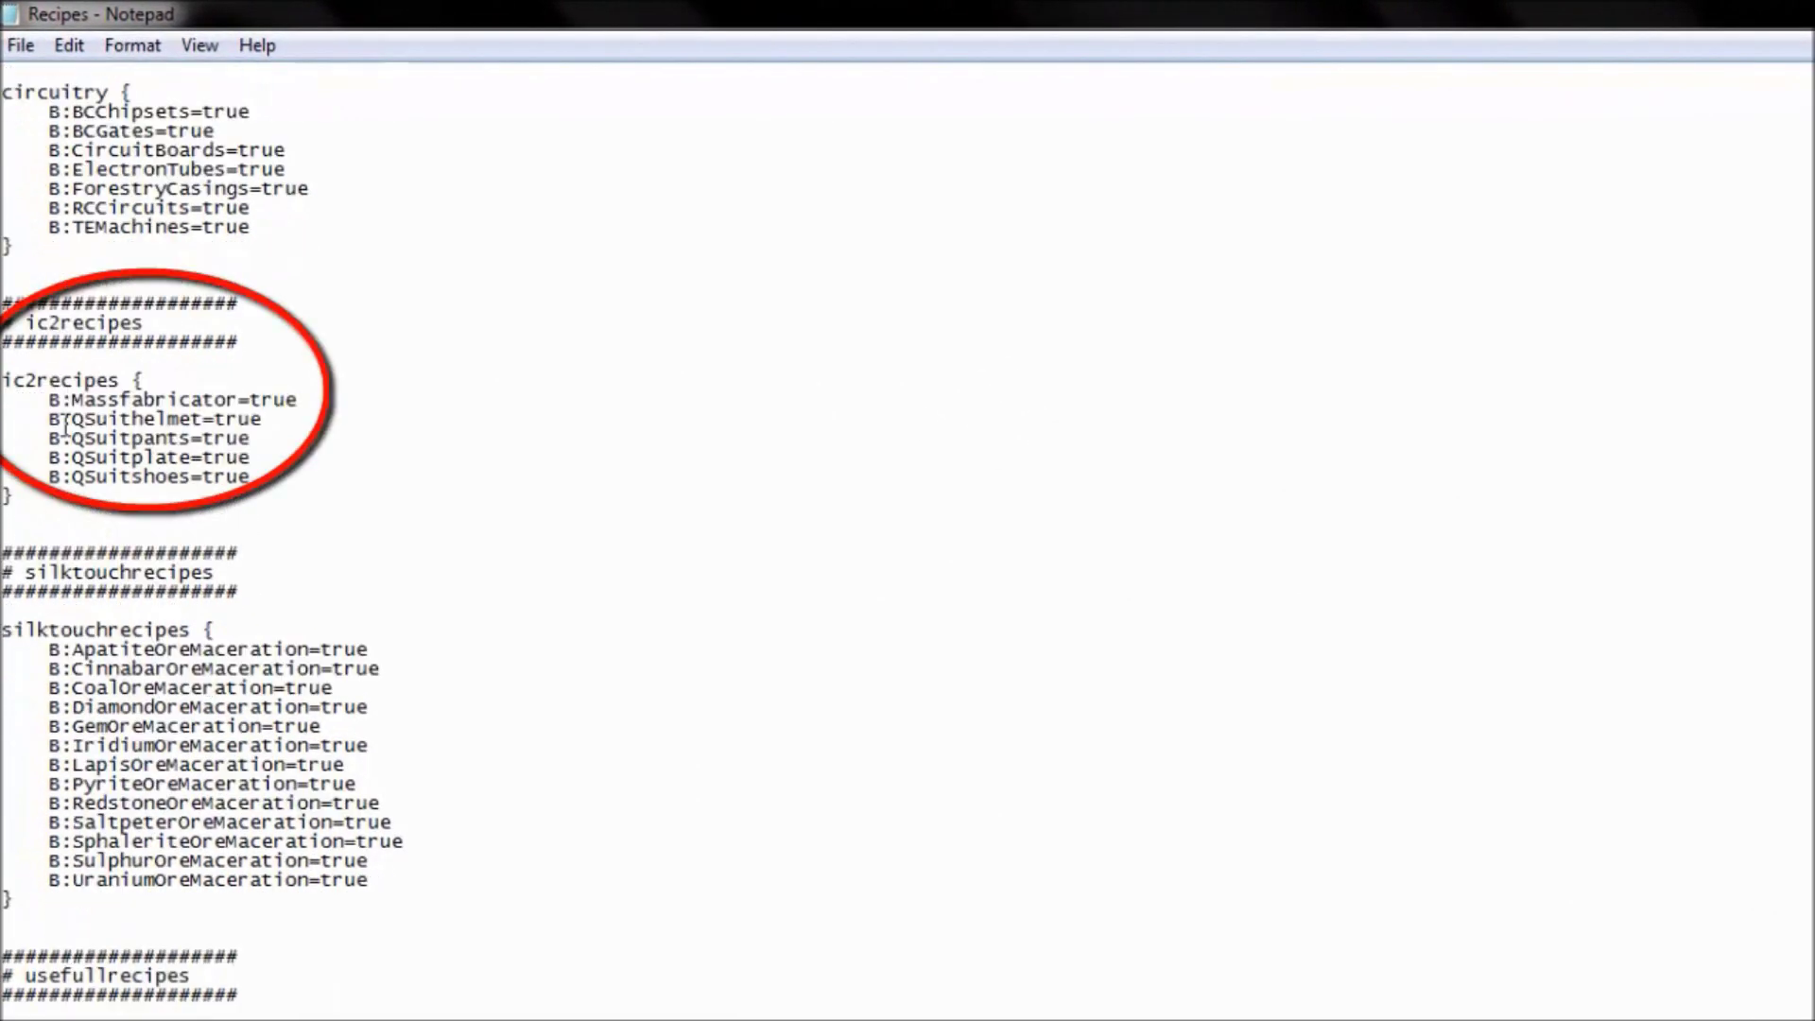
{"action": "scroll", "coordinate": [64, 427], "scroll_direction": "down", "scroll_amount": 1}
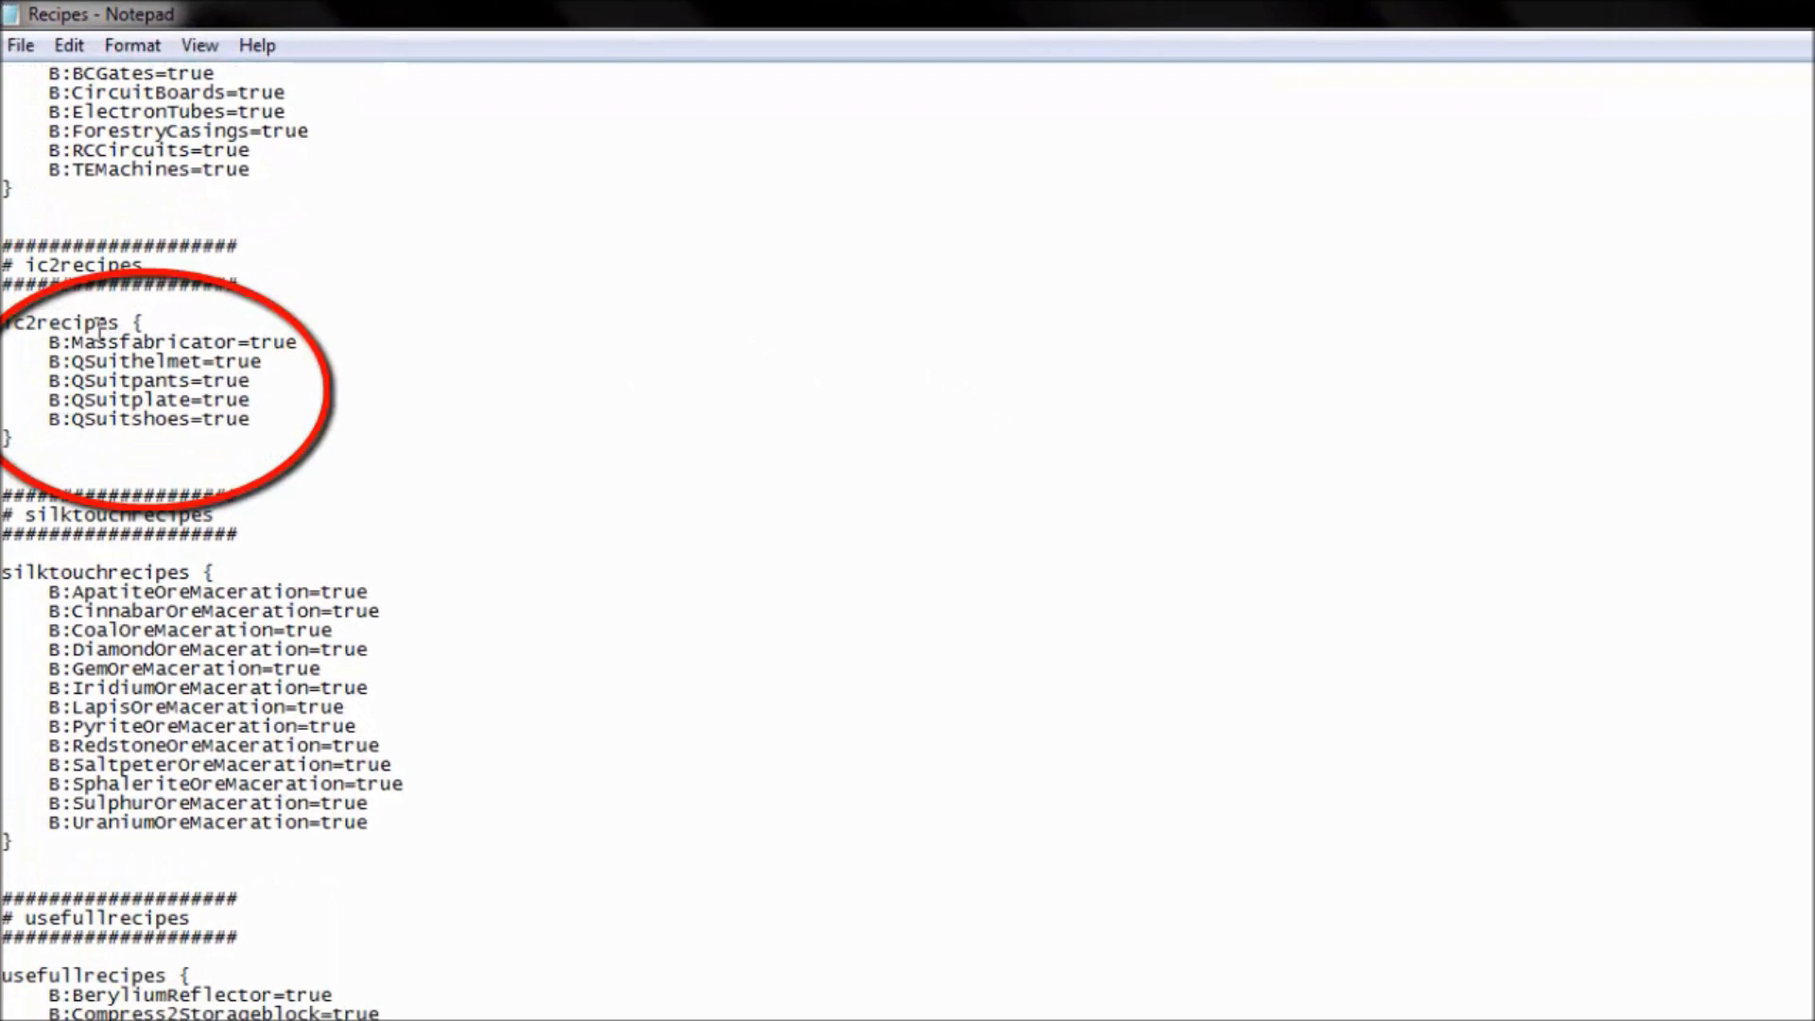
Change the Massfabricator value under ic2recipes to true
{"action": "left_click_drag", "start_coordinate": [46, 341], "coordinate": [298, 341]}
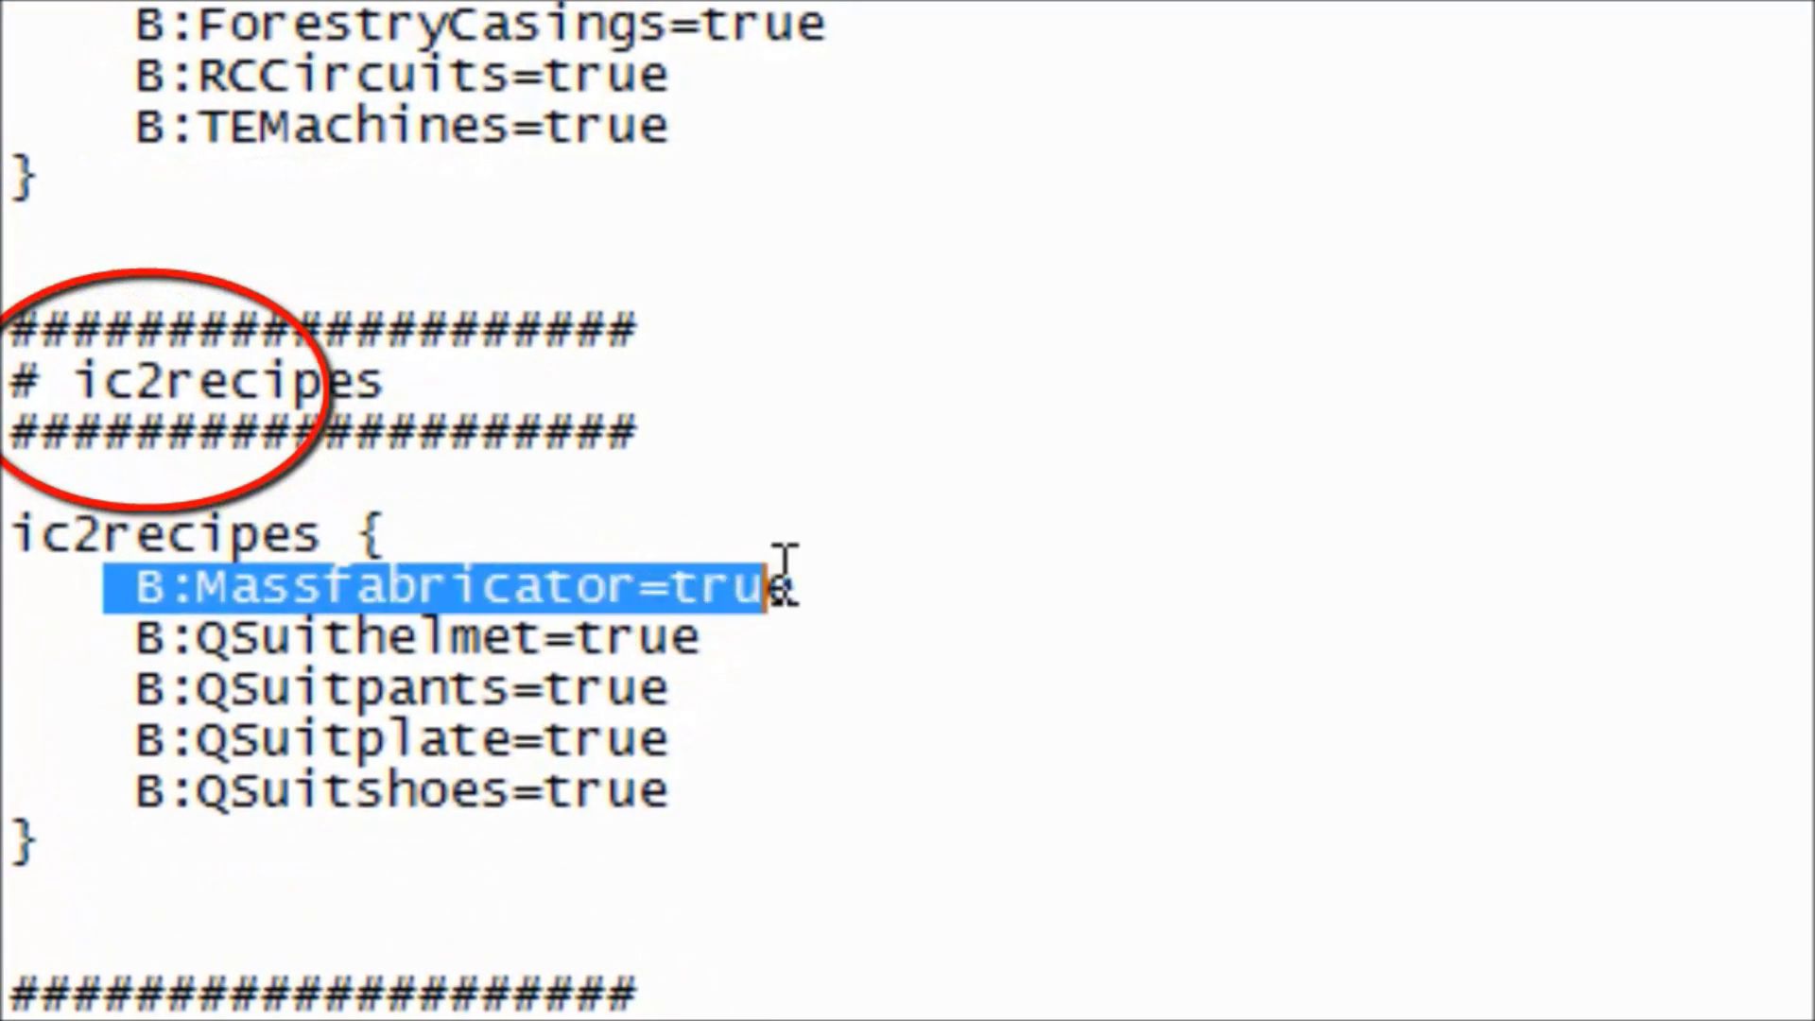
{"action": "left_click", "coordinate": [849, 596]}
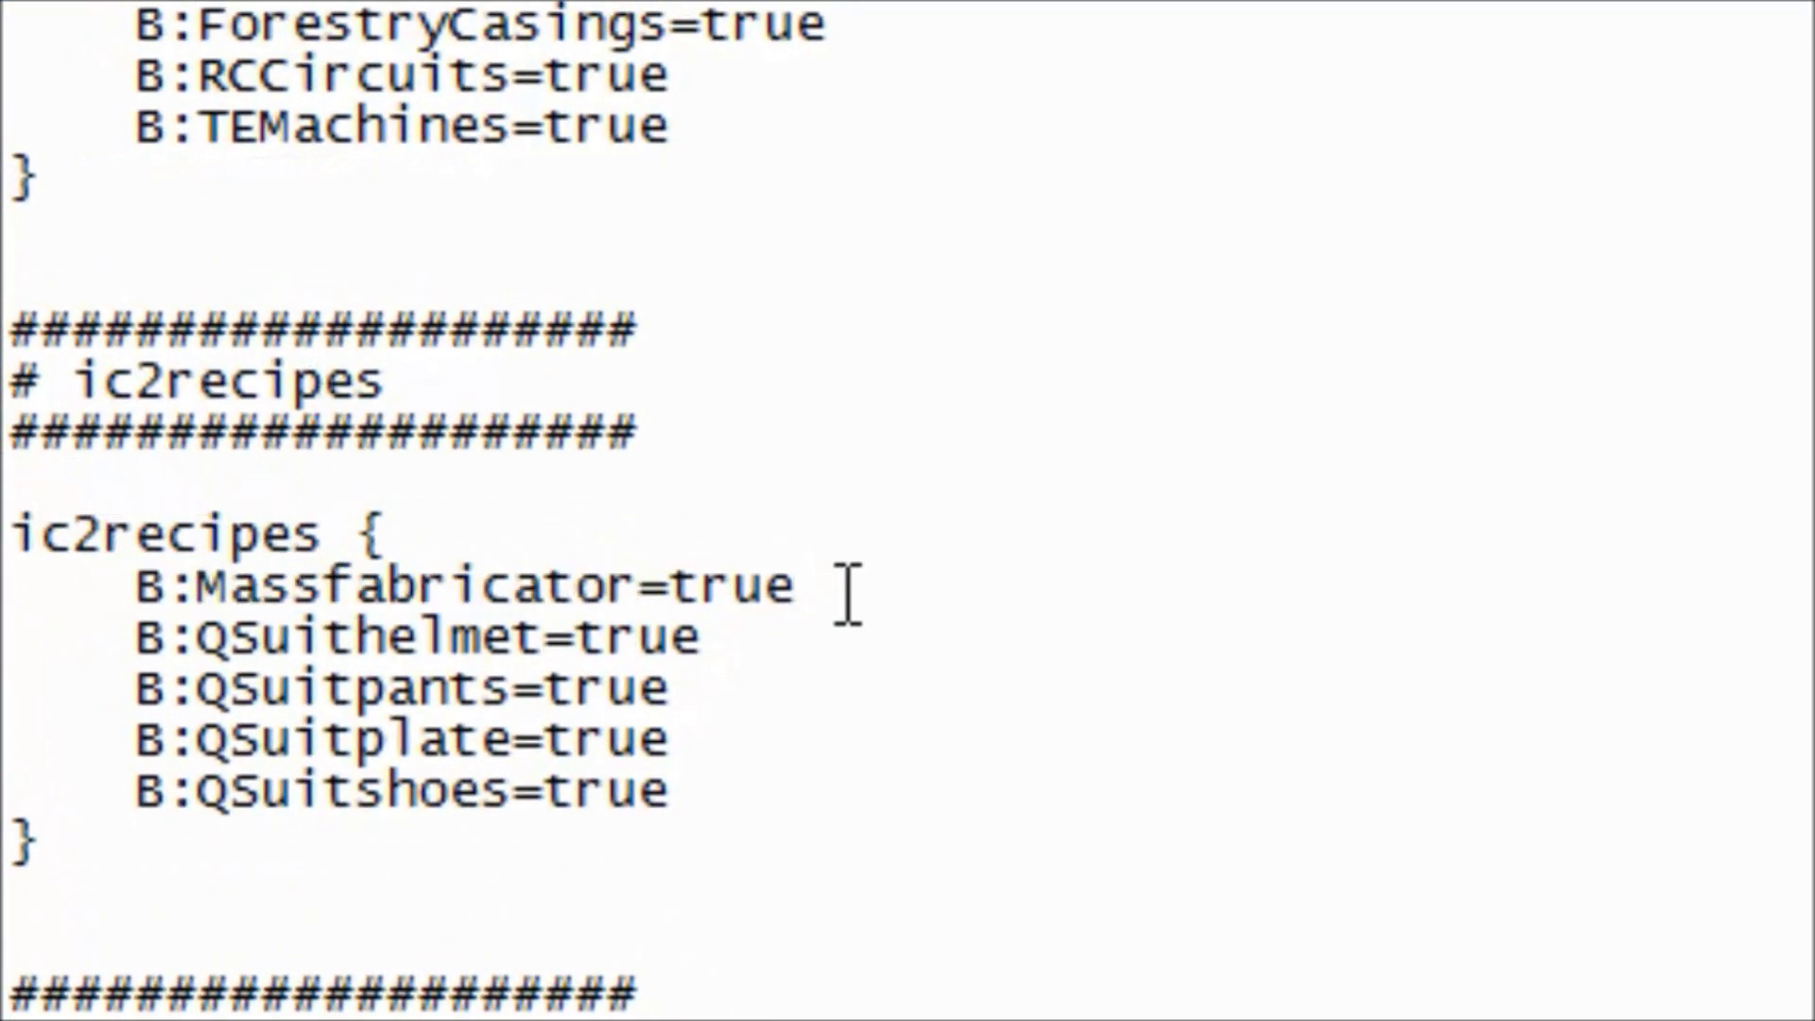
{"action": "key", "text": "BackSpace"}
{"action": "key", "text": "BackSpace"}
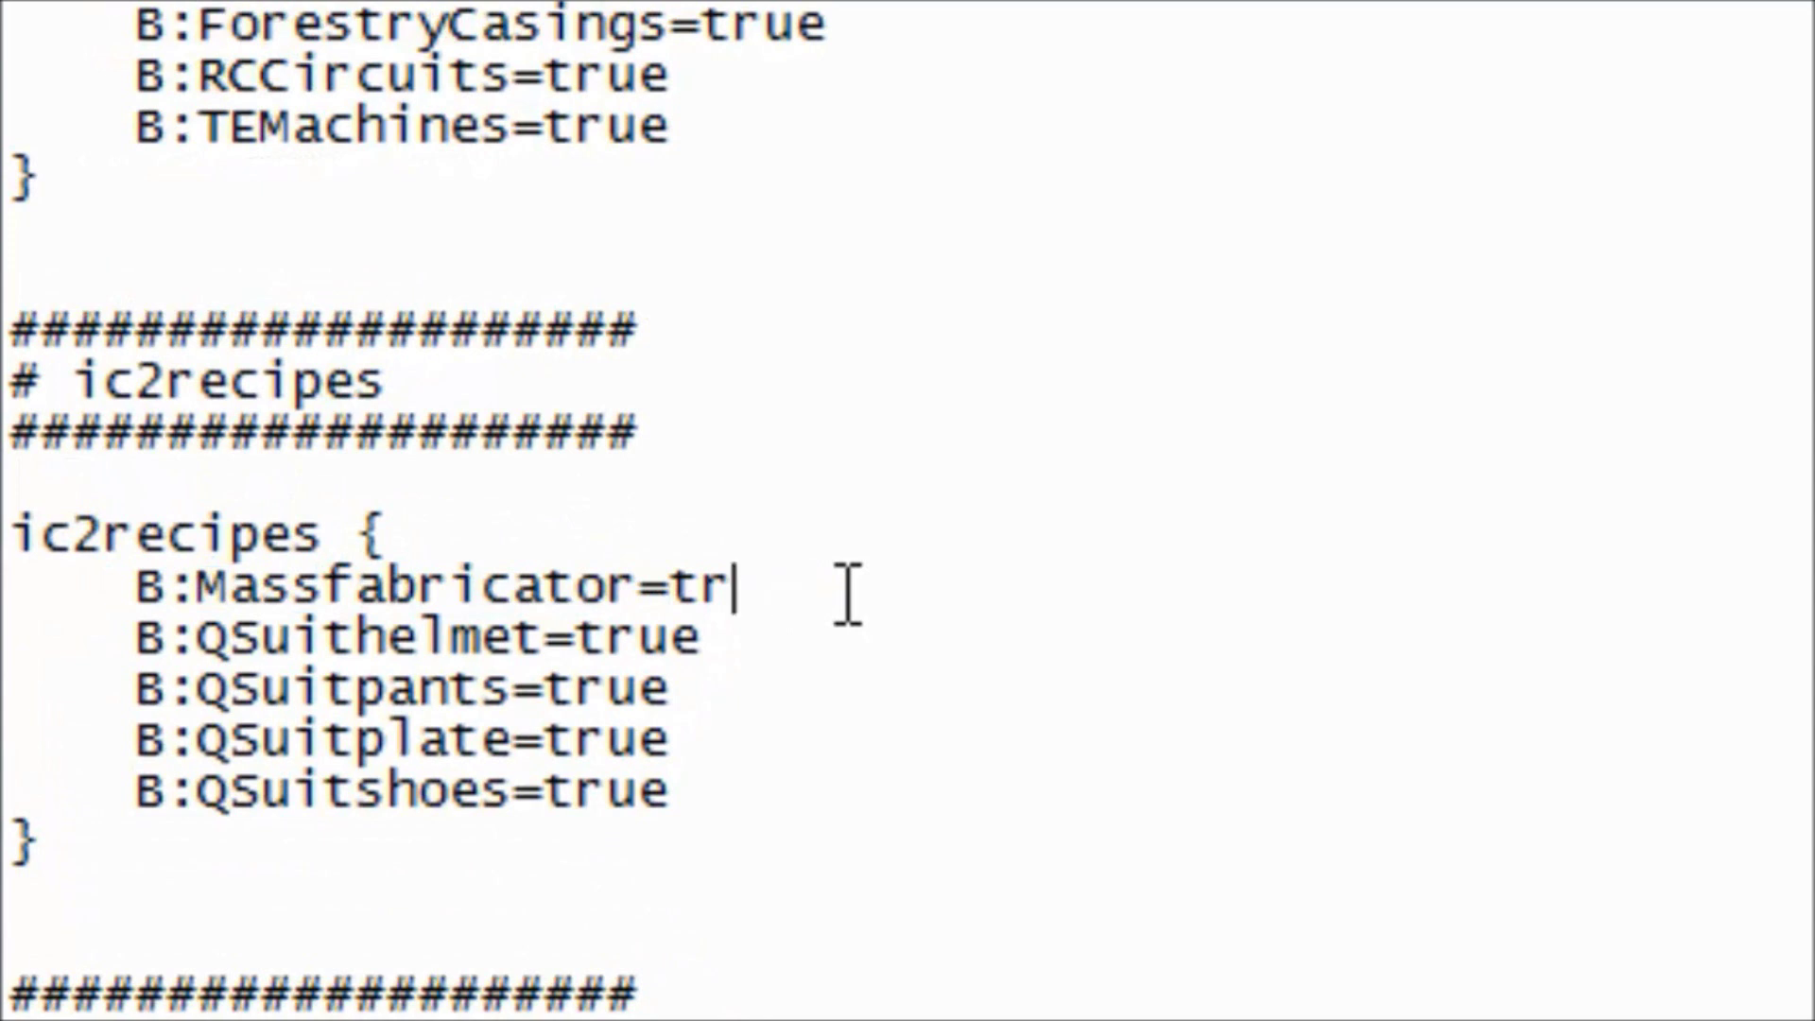
{"action": "key", "text": "BackSpace"}
{"action": "key", "text": "BackSpace"}
{"action": "type", "text": "fals"}
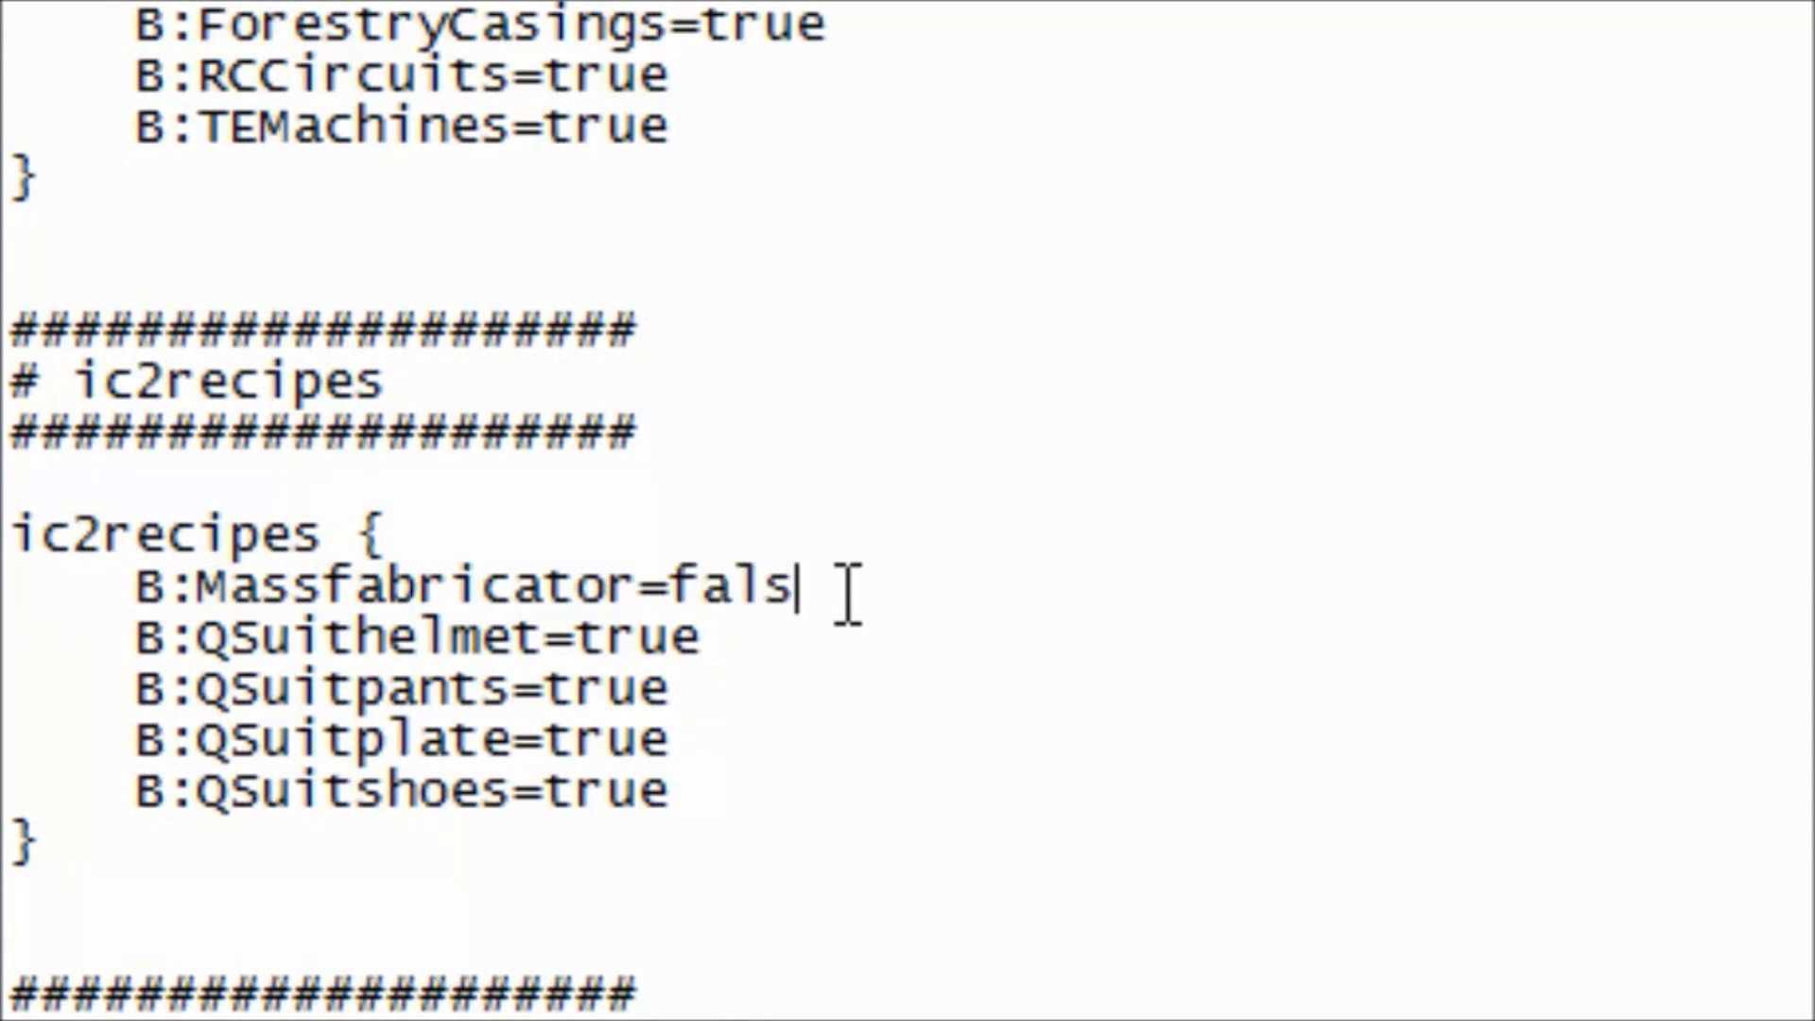
{"action": "type", "text": "e"}
{"action": "key", "text": "BackSpace"}
{"action": "key", "text": "BackSpace"}
{"action": "key", "text": "BackSpace"}
{"action": "key", "text": "BackSpace"}
{"action": "key", "text": "BackSpace"}
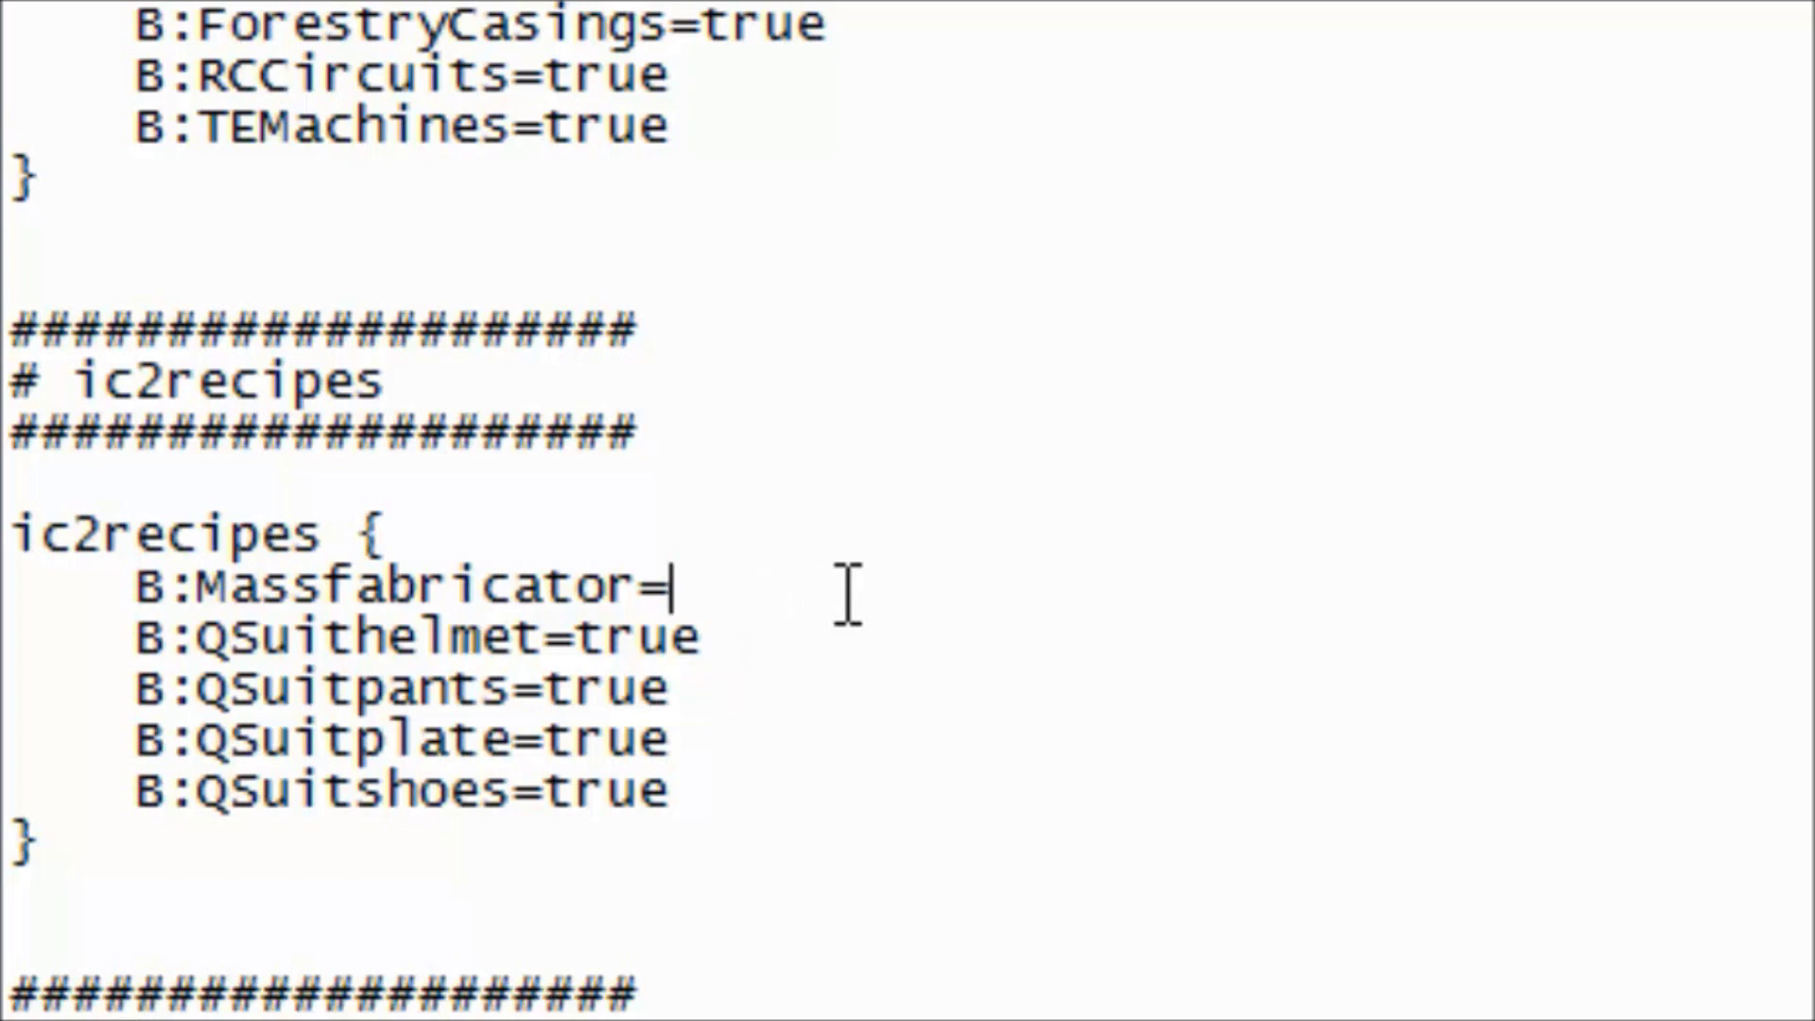
{"action": "type", "text": "true"}
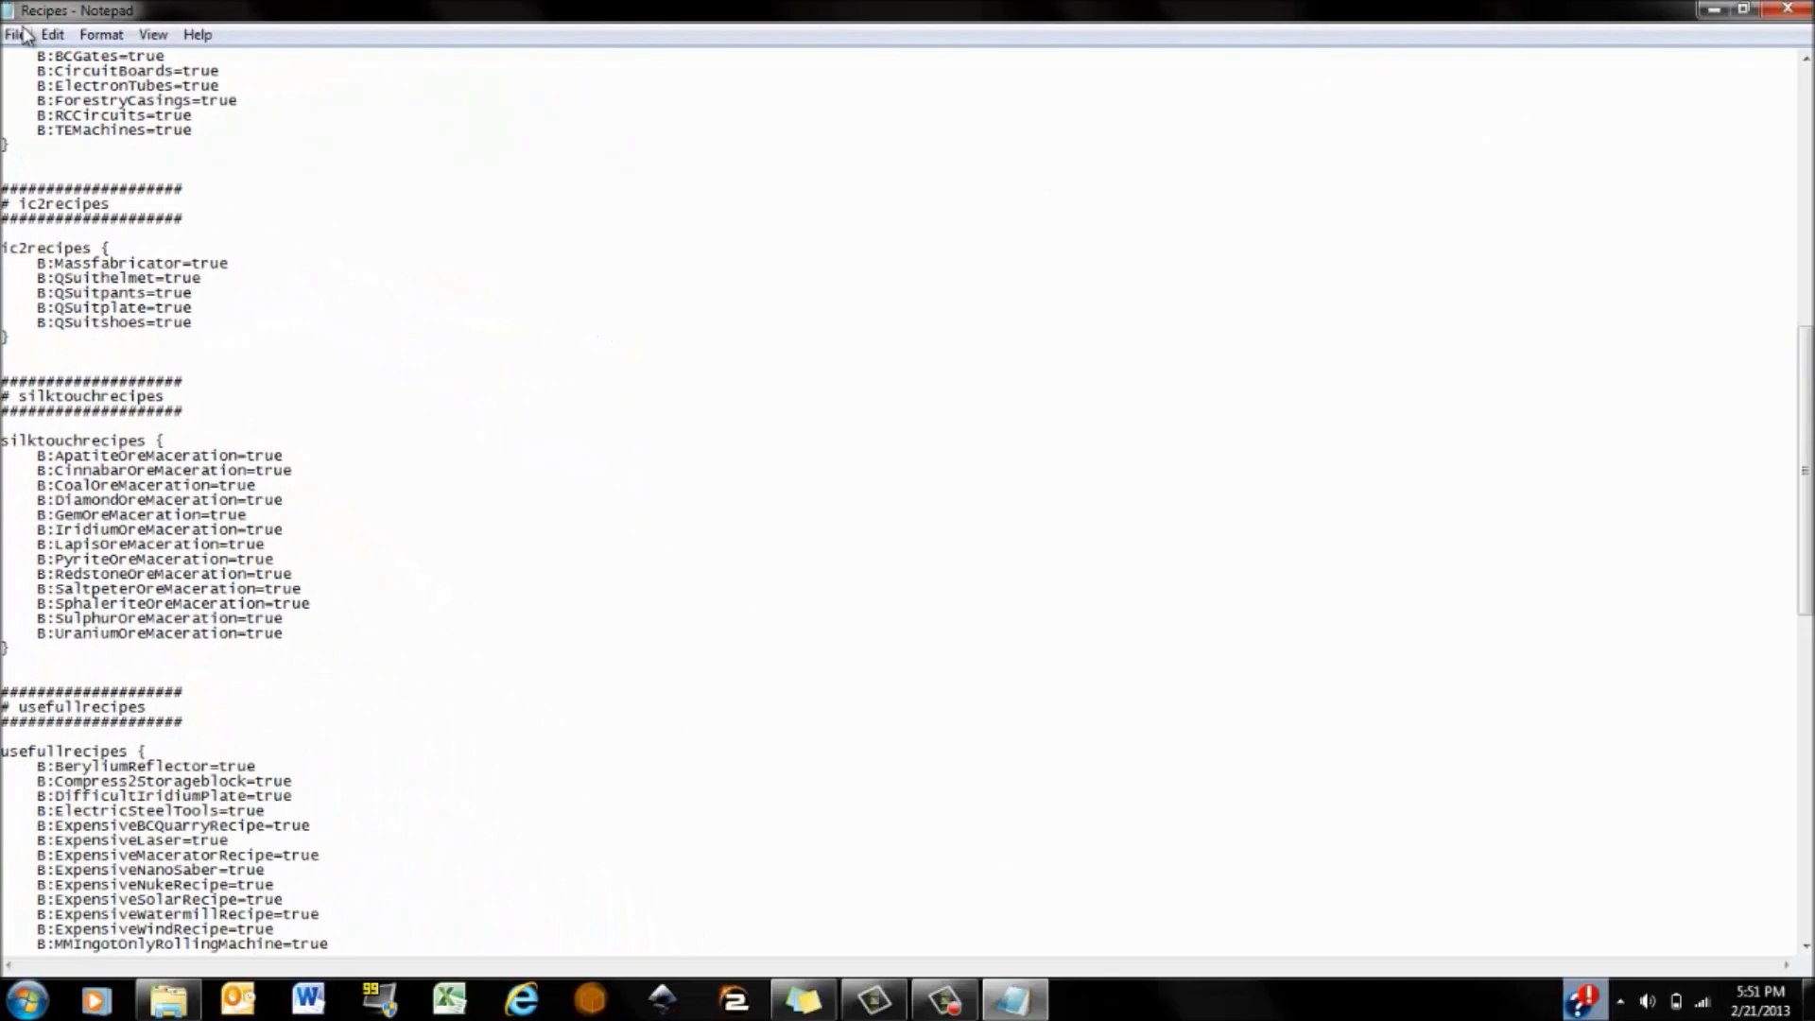
Save Recipes.cfg with File > Save and close Notepad
{"action": "left_click", "coordinate": [19, 35]}
{"action": "left_click", "coordinate": [5, 35]}
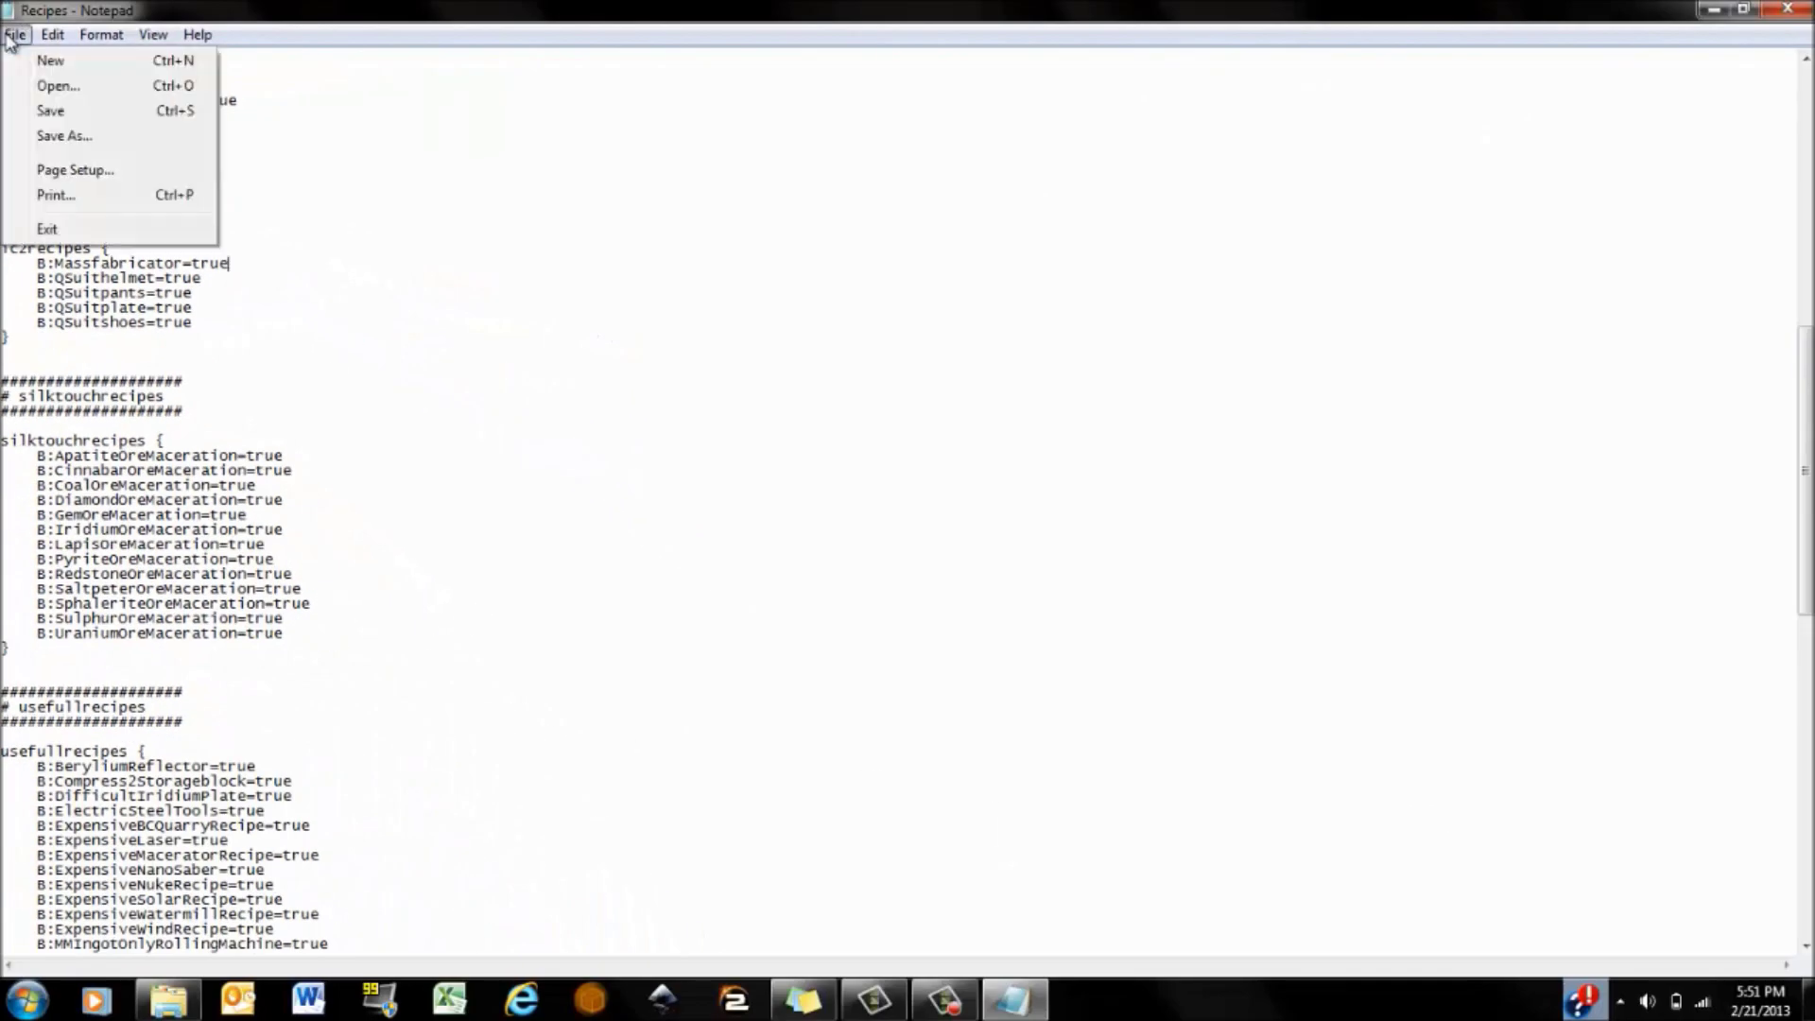
{"action": "left_click", "coordinate": [52, 112]}
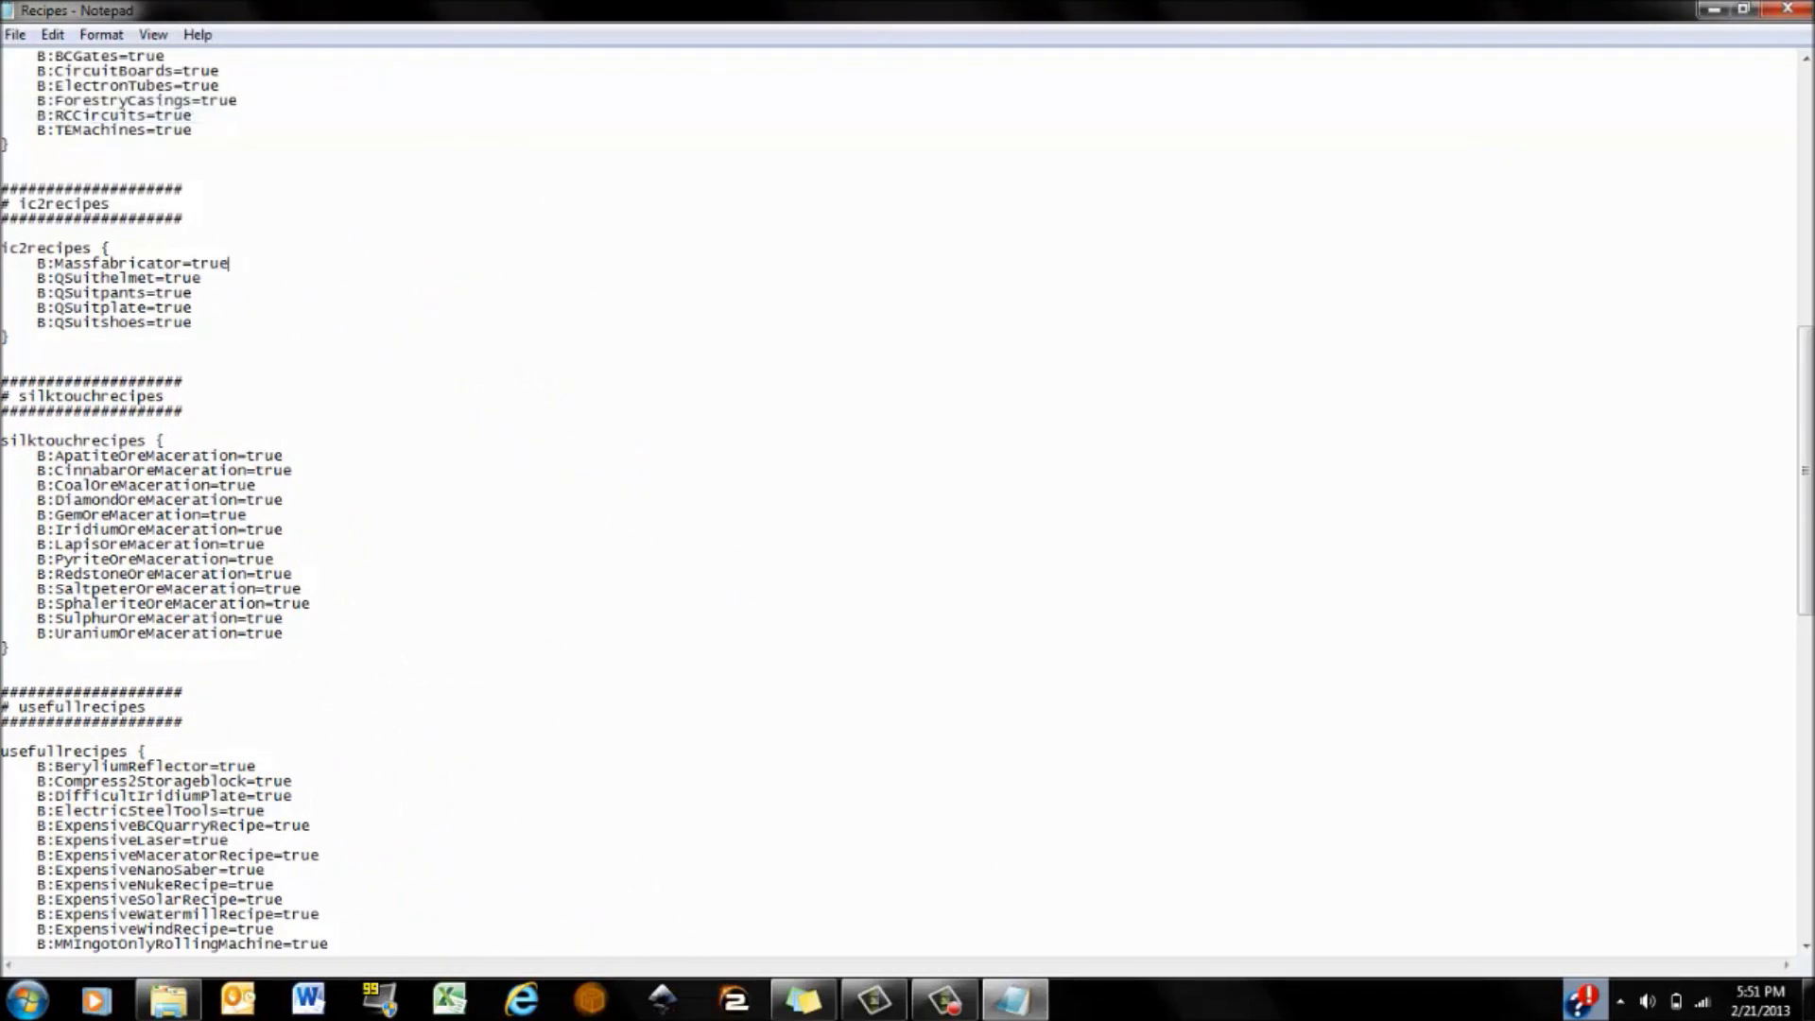
{"action": "scroll", "coordinate": [1183, 367], "scroll_direction": "down", "scroll_amount": 1}
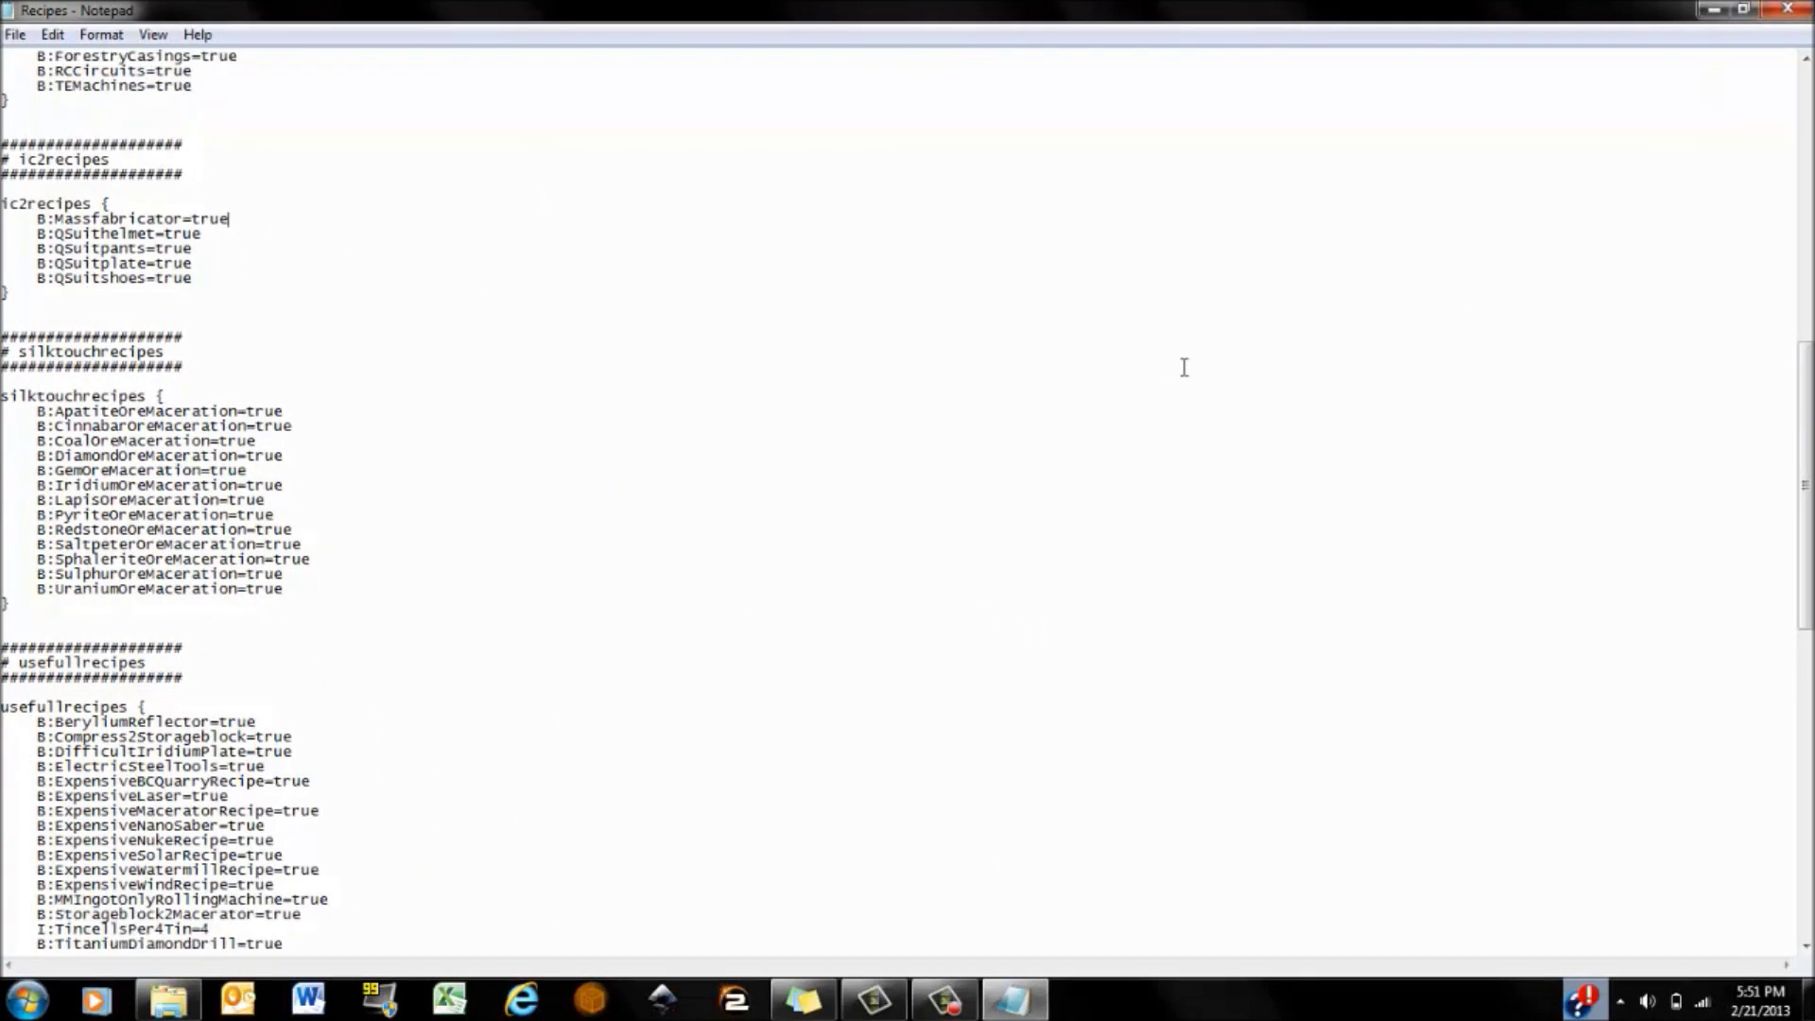
{"action": "left_click", "coordinate": [1787, 9]}
Close the GregTech folder window, returning to the desktop
{"action": "left_click", "coordinate": [1776, 13]}
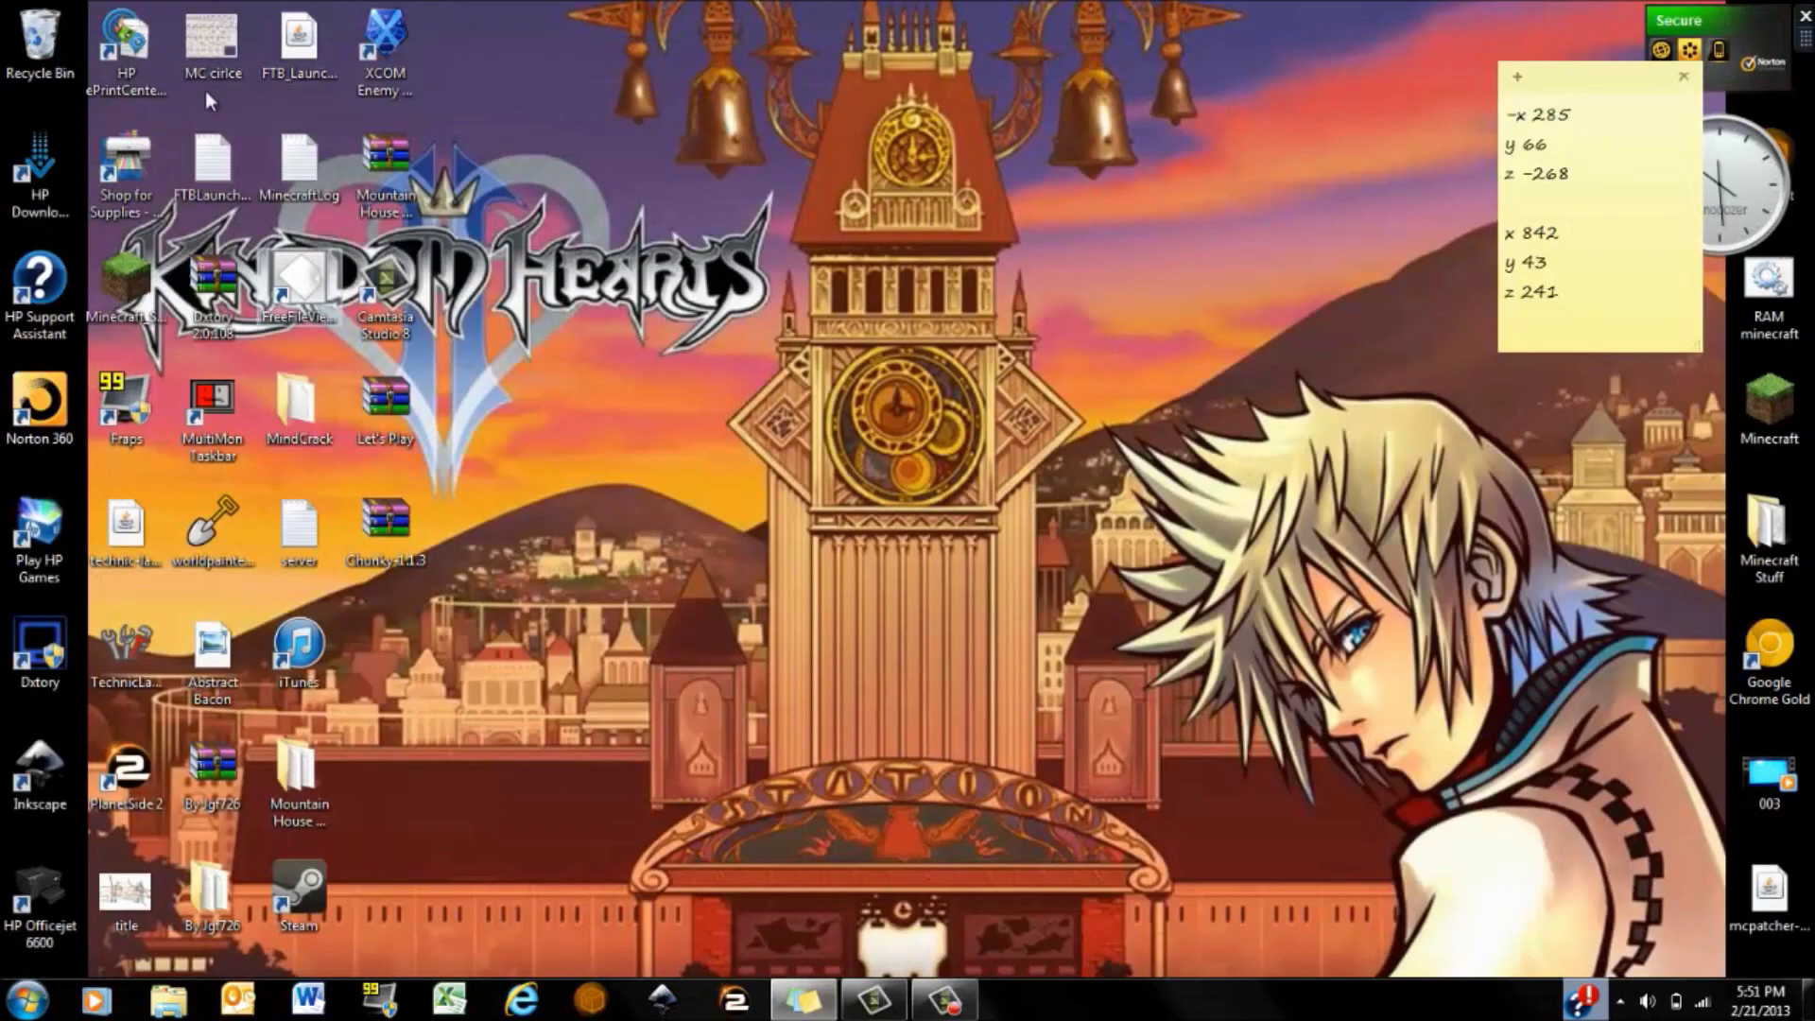